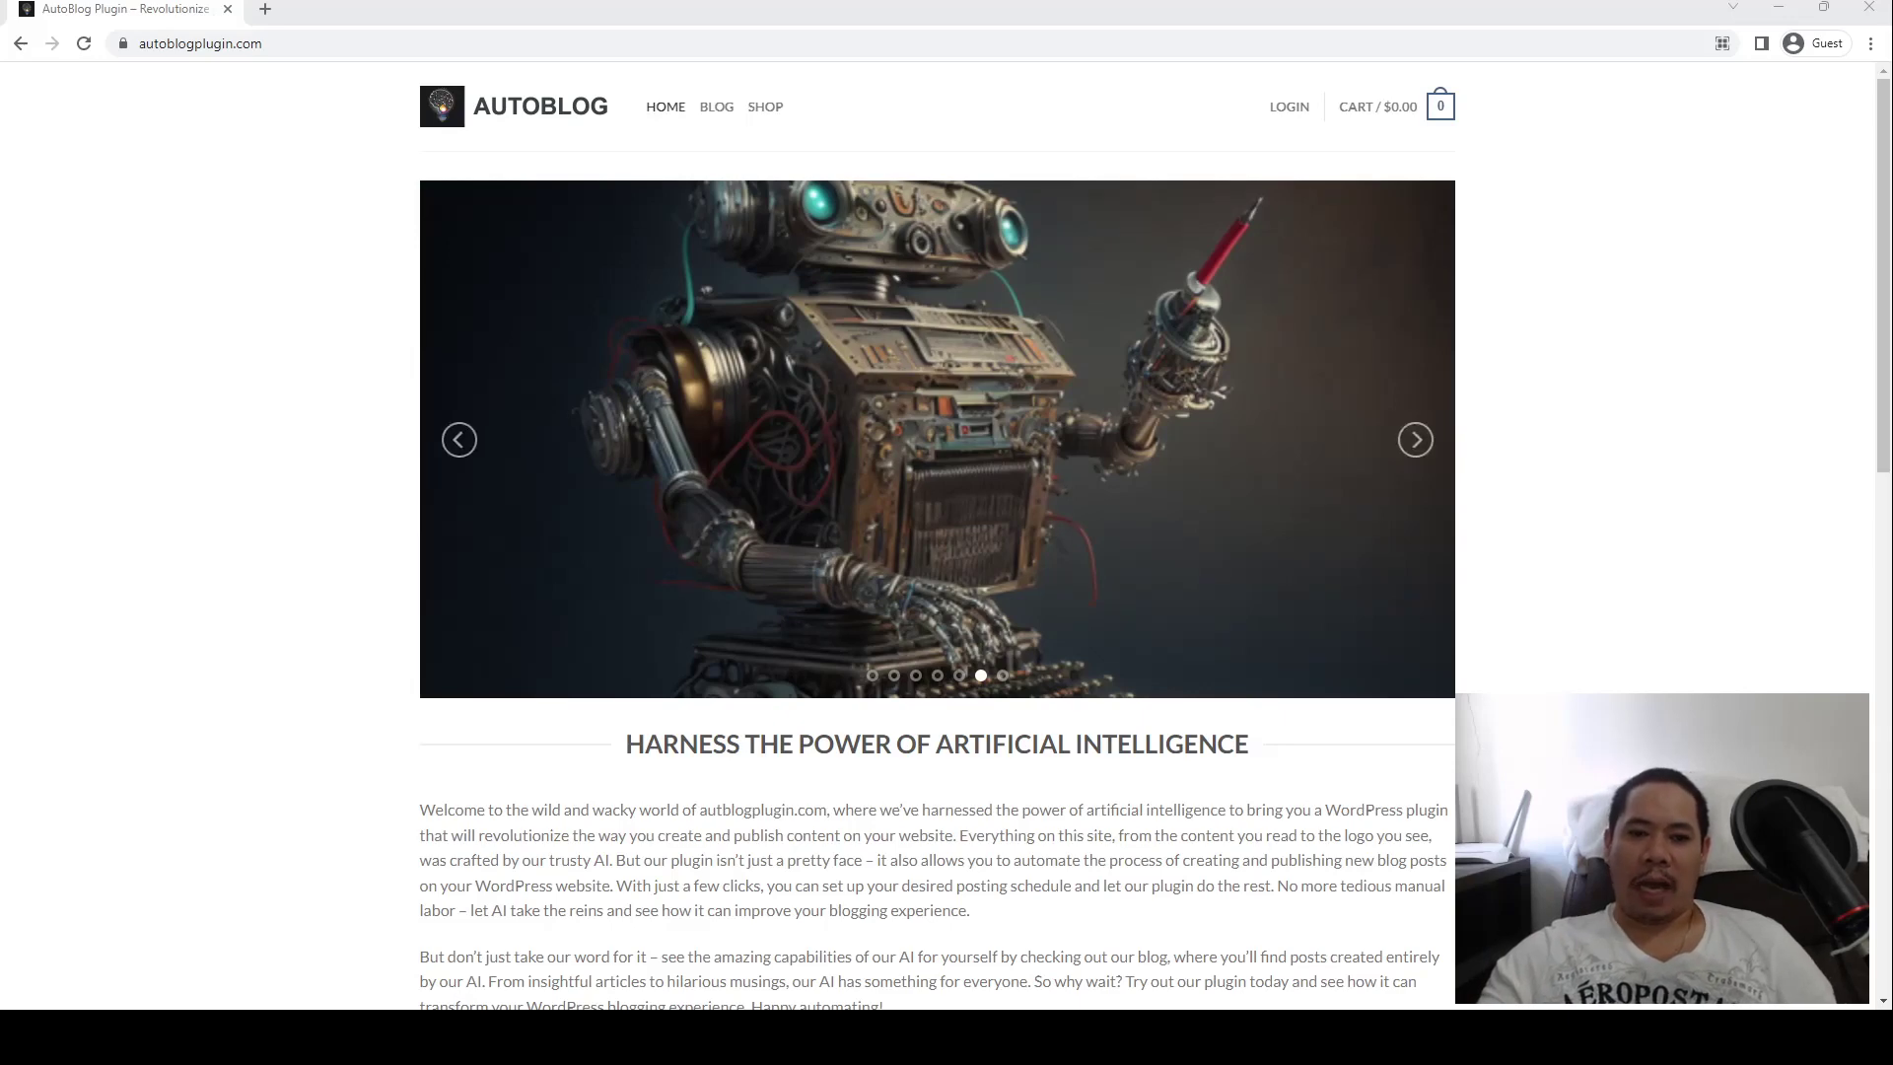
Scroll through the AutoBlog Plugin website's homepage and back to the top.
scroll(937, 532, "down", 5)
scroll(937, 533, "down", 4)
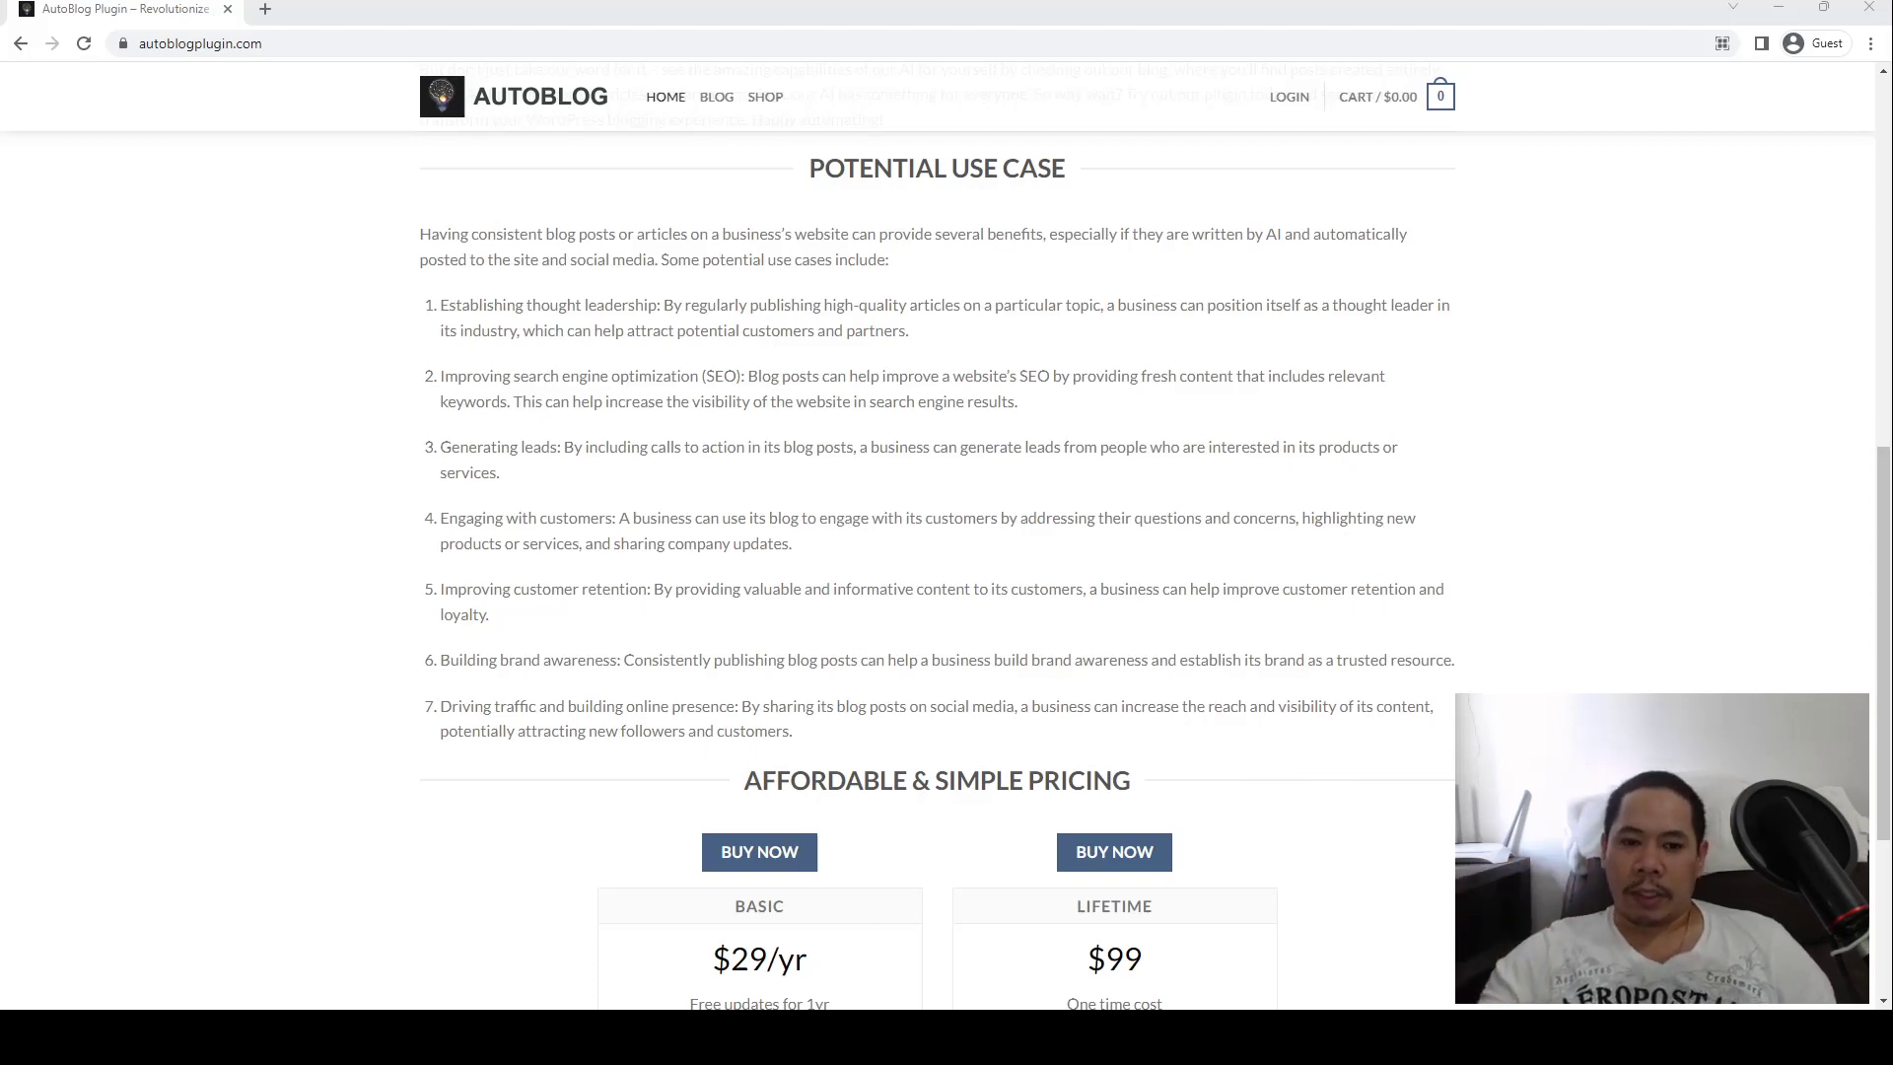
scroll(936, 533, "down", 3)
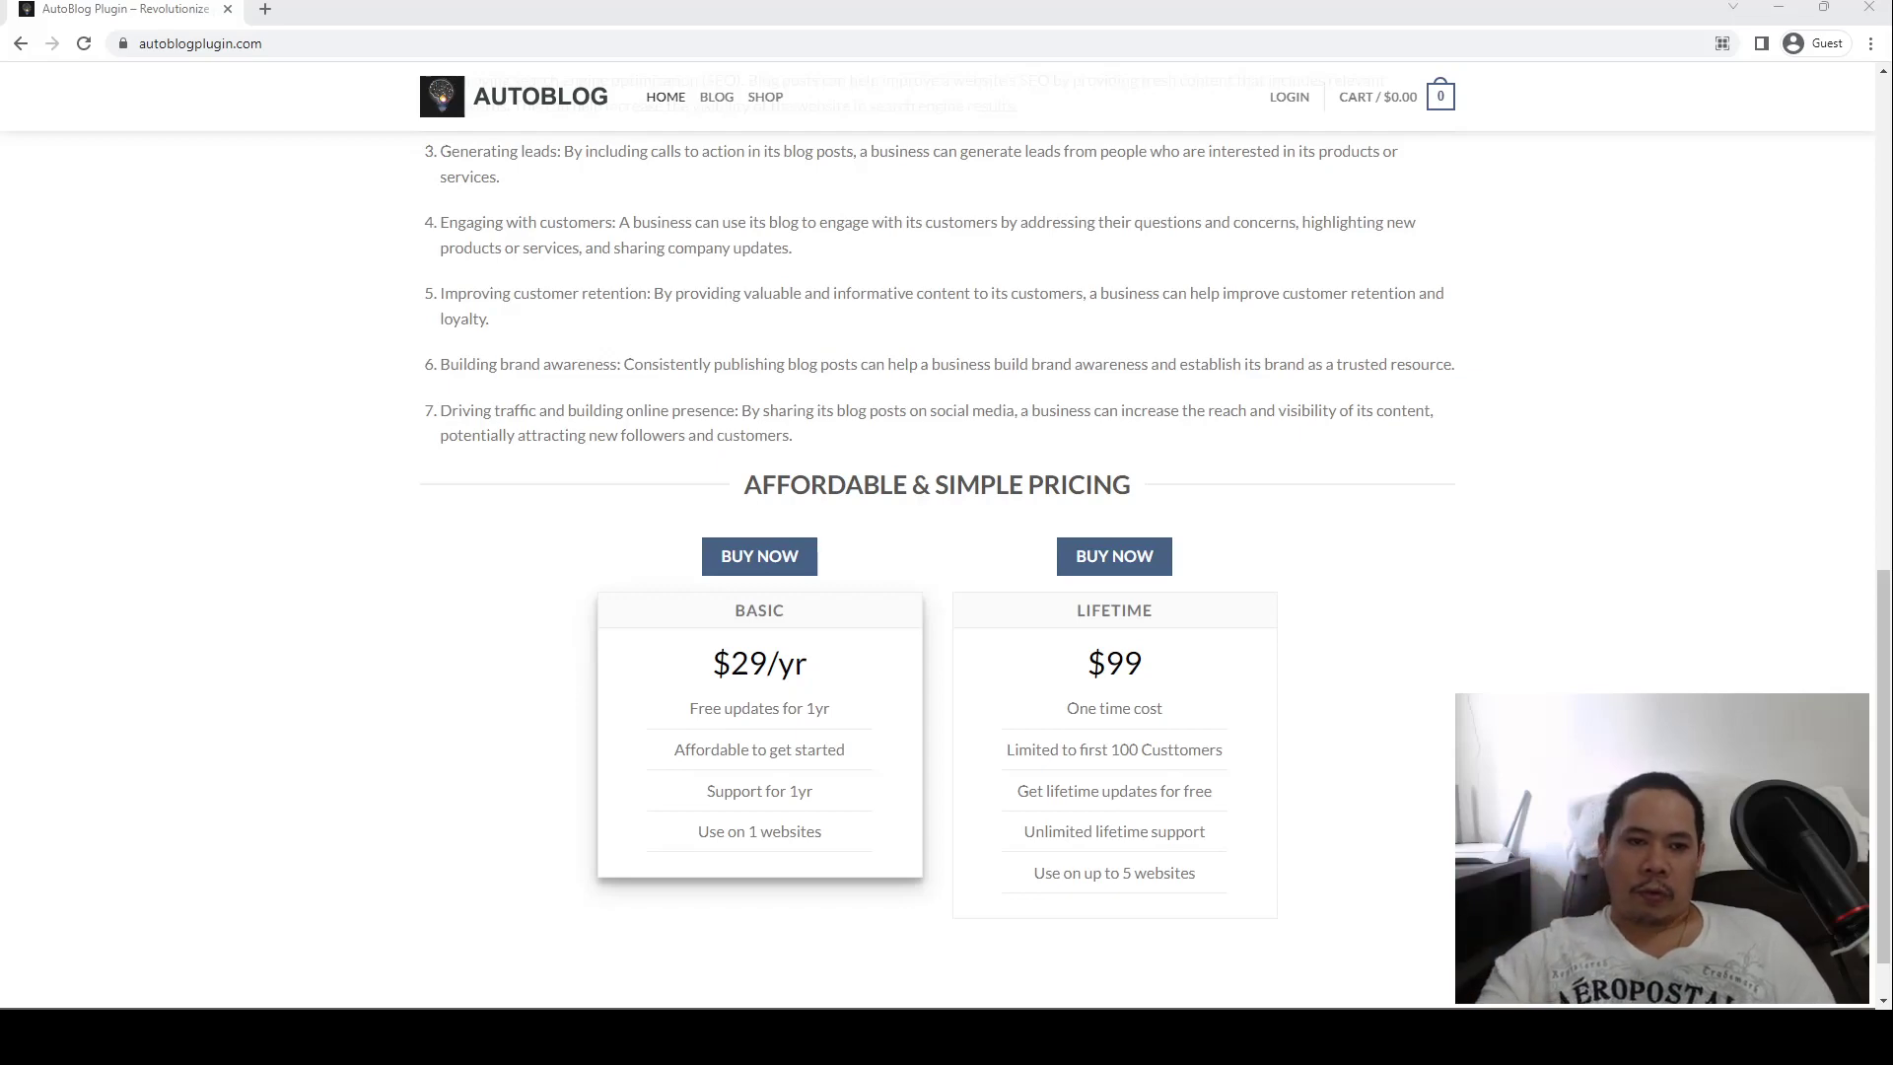
scroll(937, 532, "up", 6)
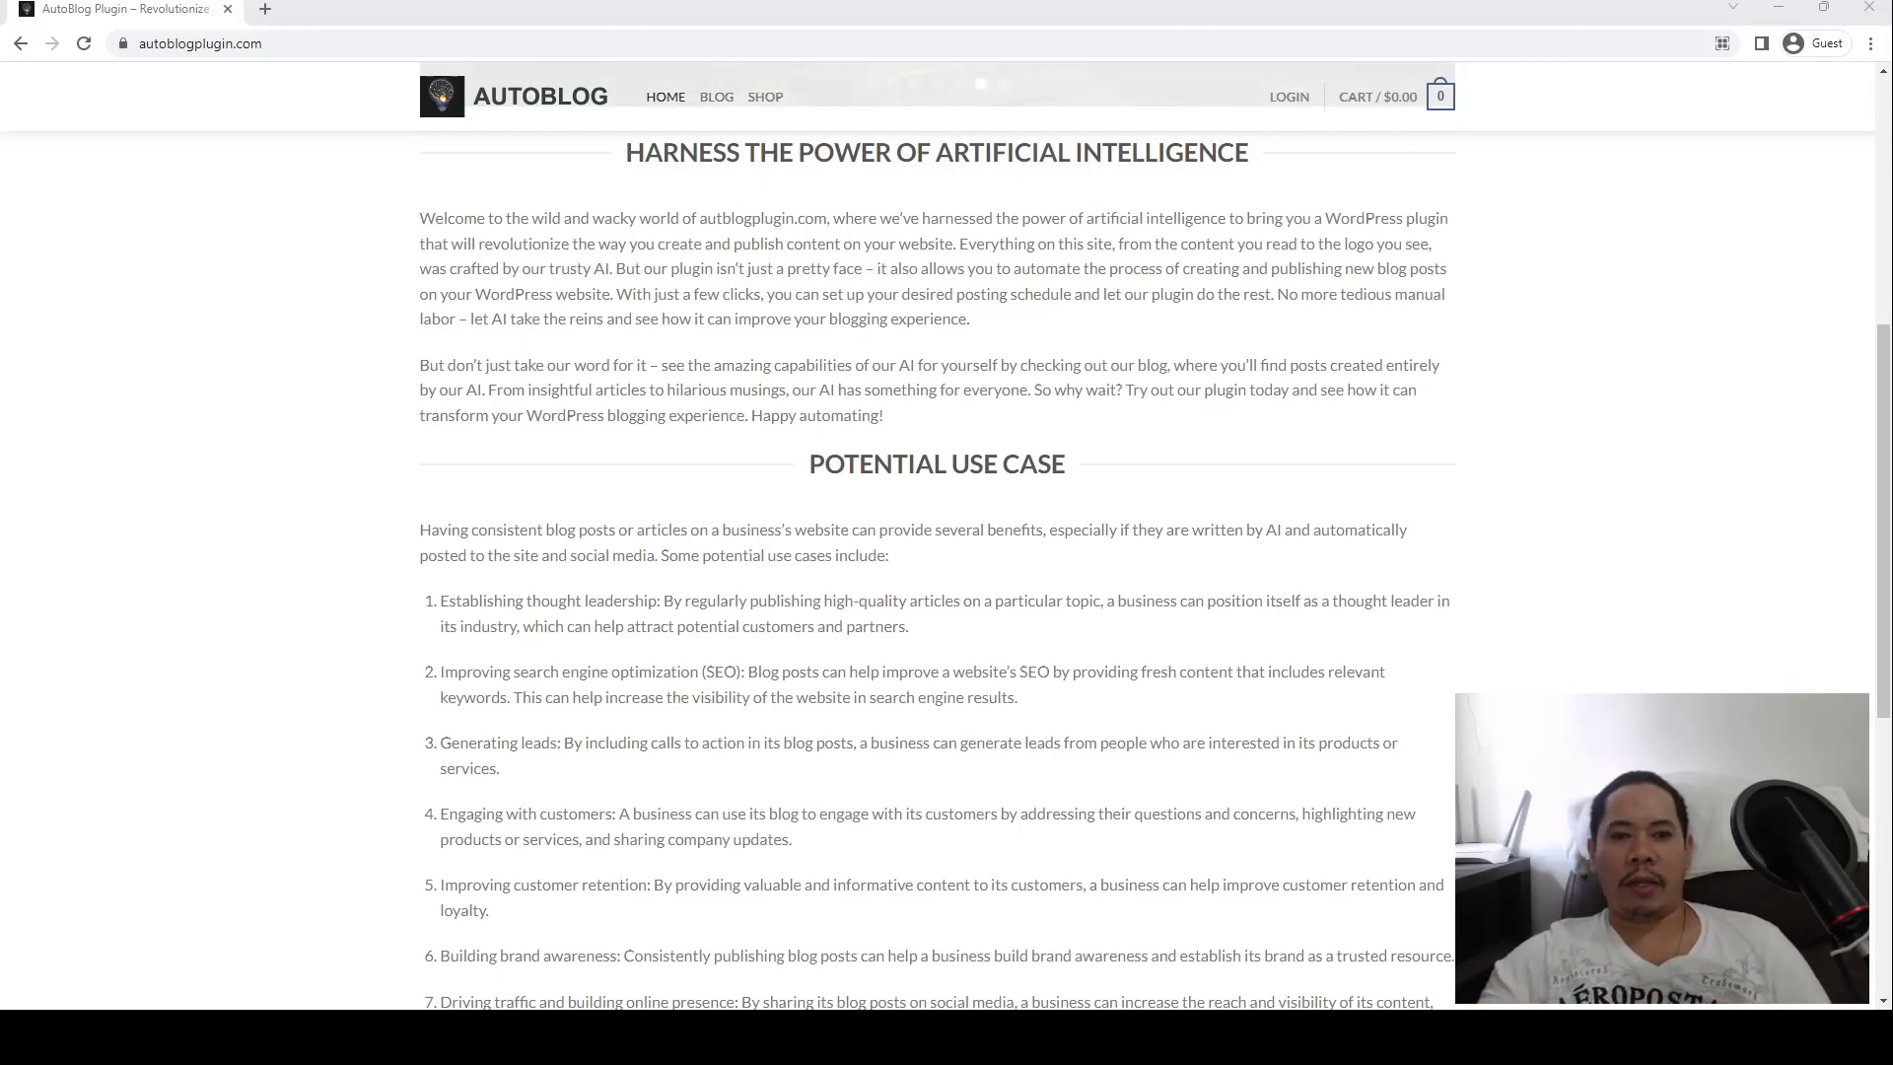
Open the BLOG list and the 'Why You Should Use AI to Write Your Business Content' article.
left_click(717, 96)
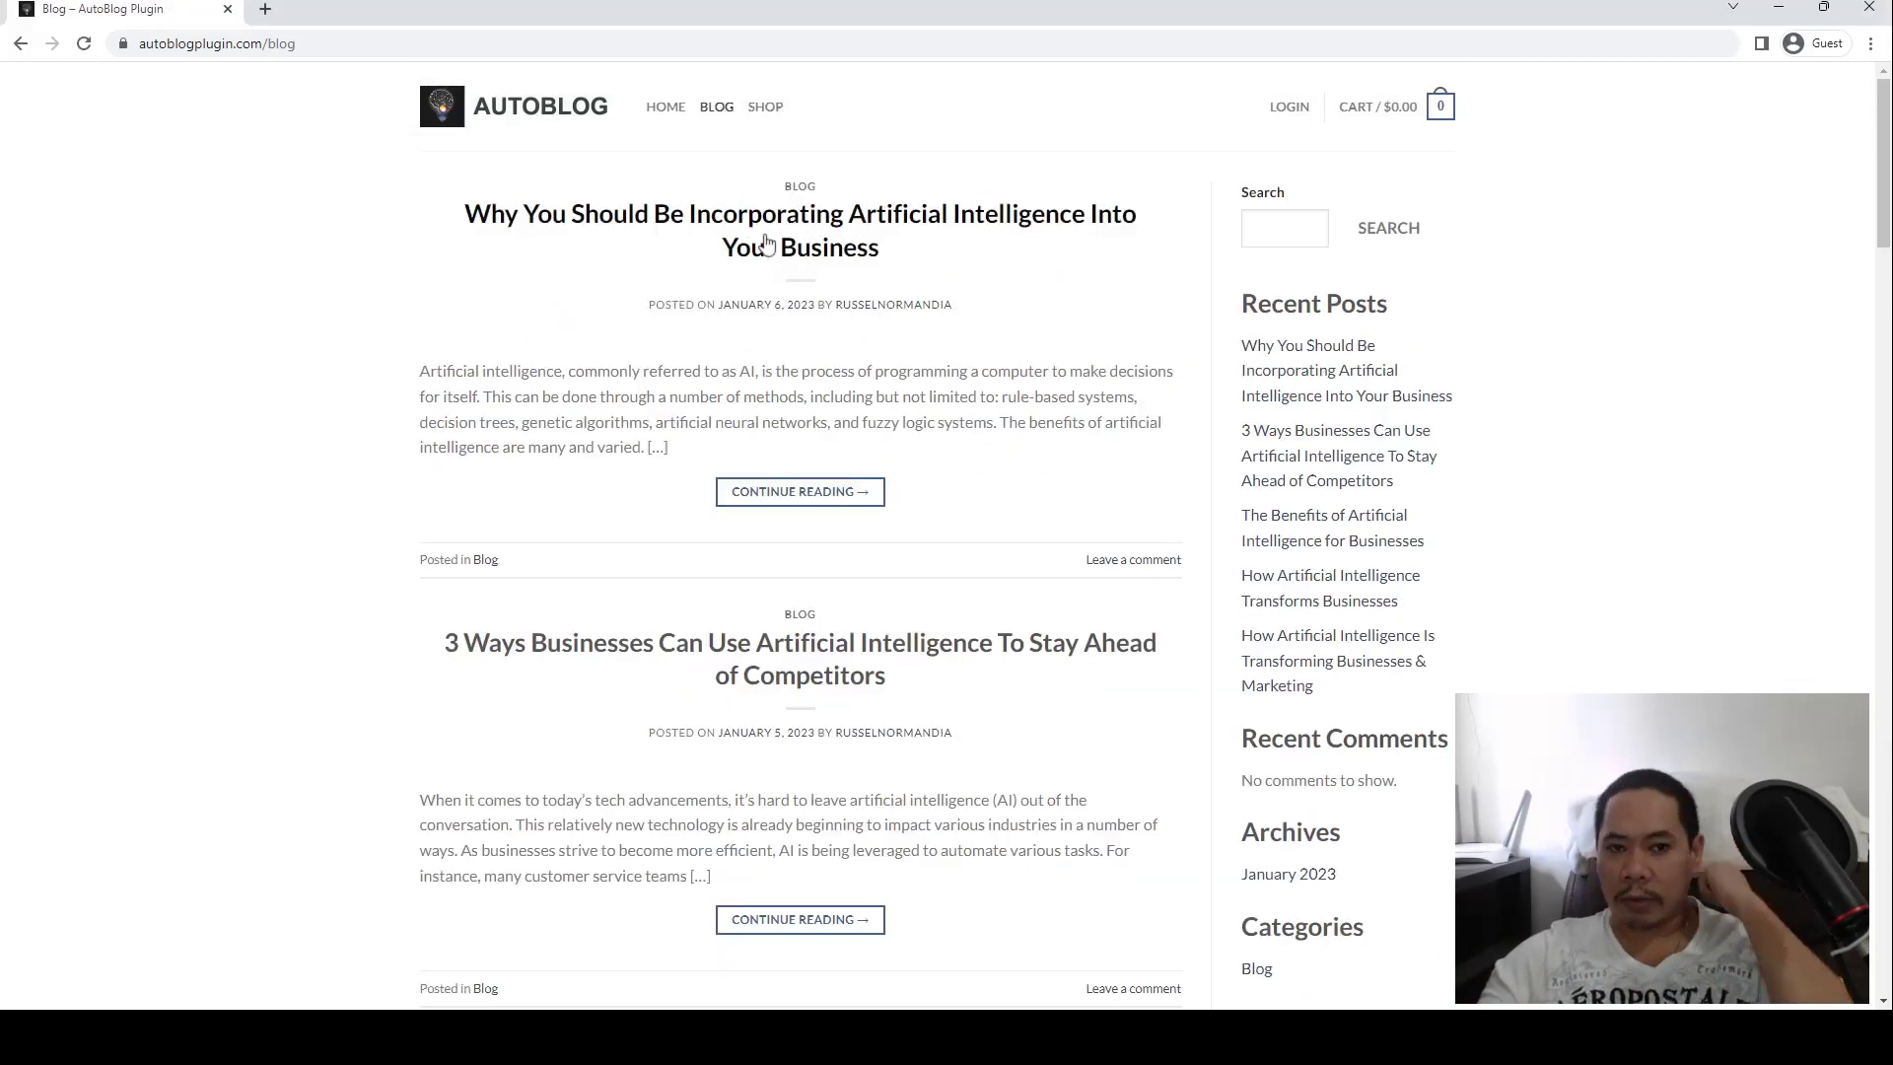
scroll(786, 296, "down", 3)
scroll(782, 394, "down", 5)
scroll(778, 456, "down", 5)
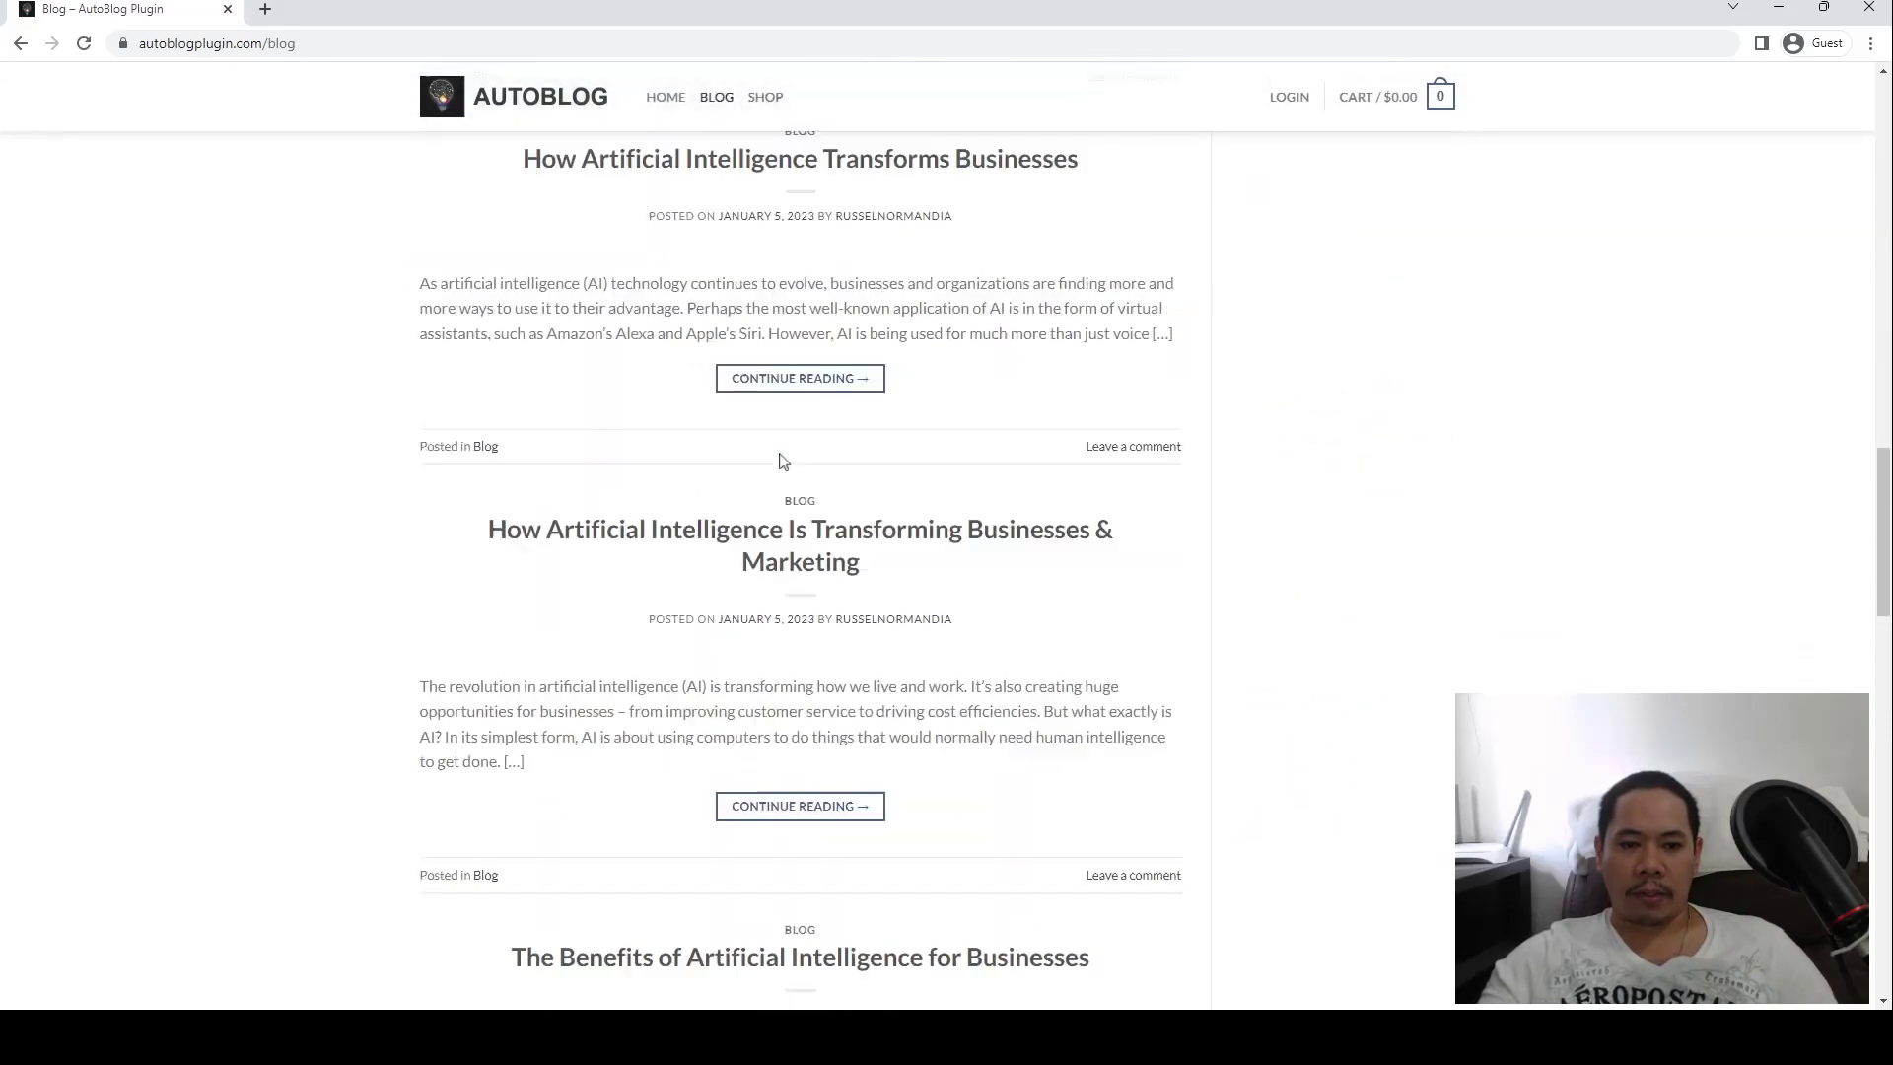
scroll(780, 463, "down", 5)
scroll(779, 463, "down", 5)
scroll(752, 625, "down", 5)
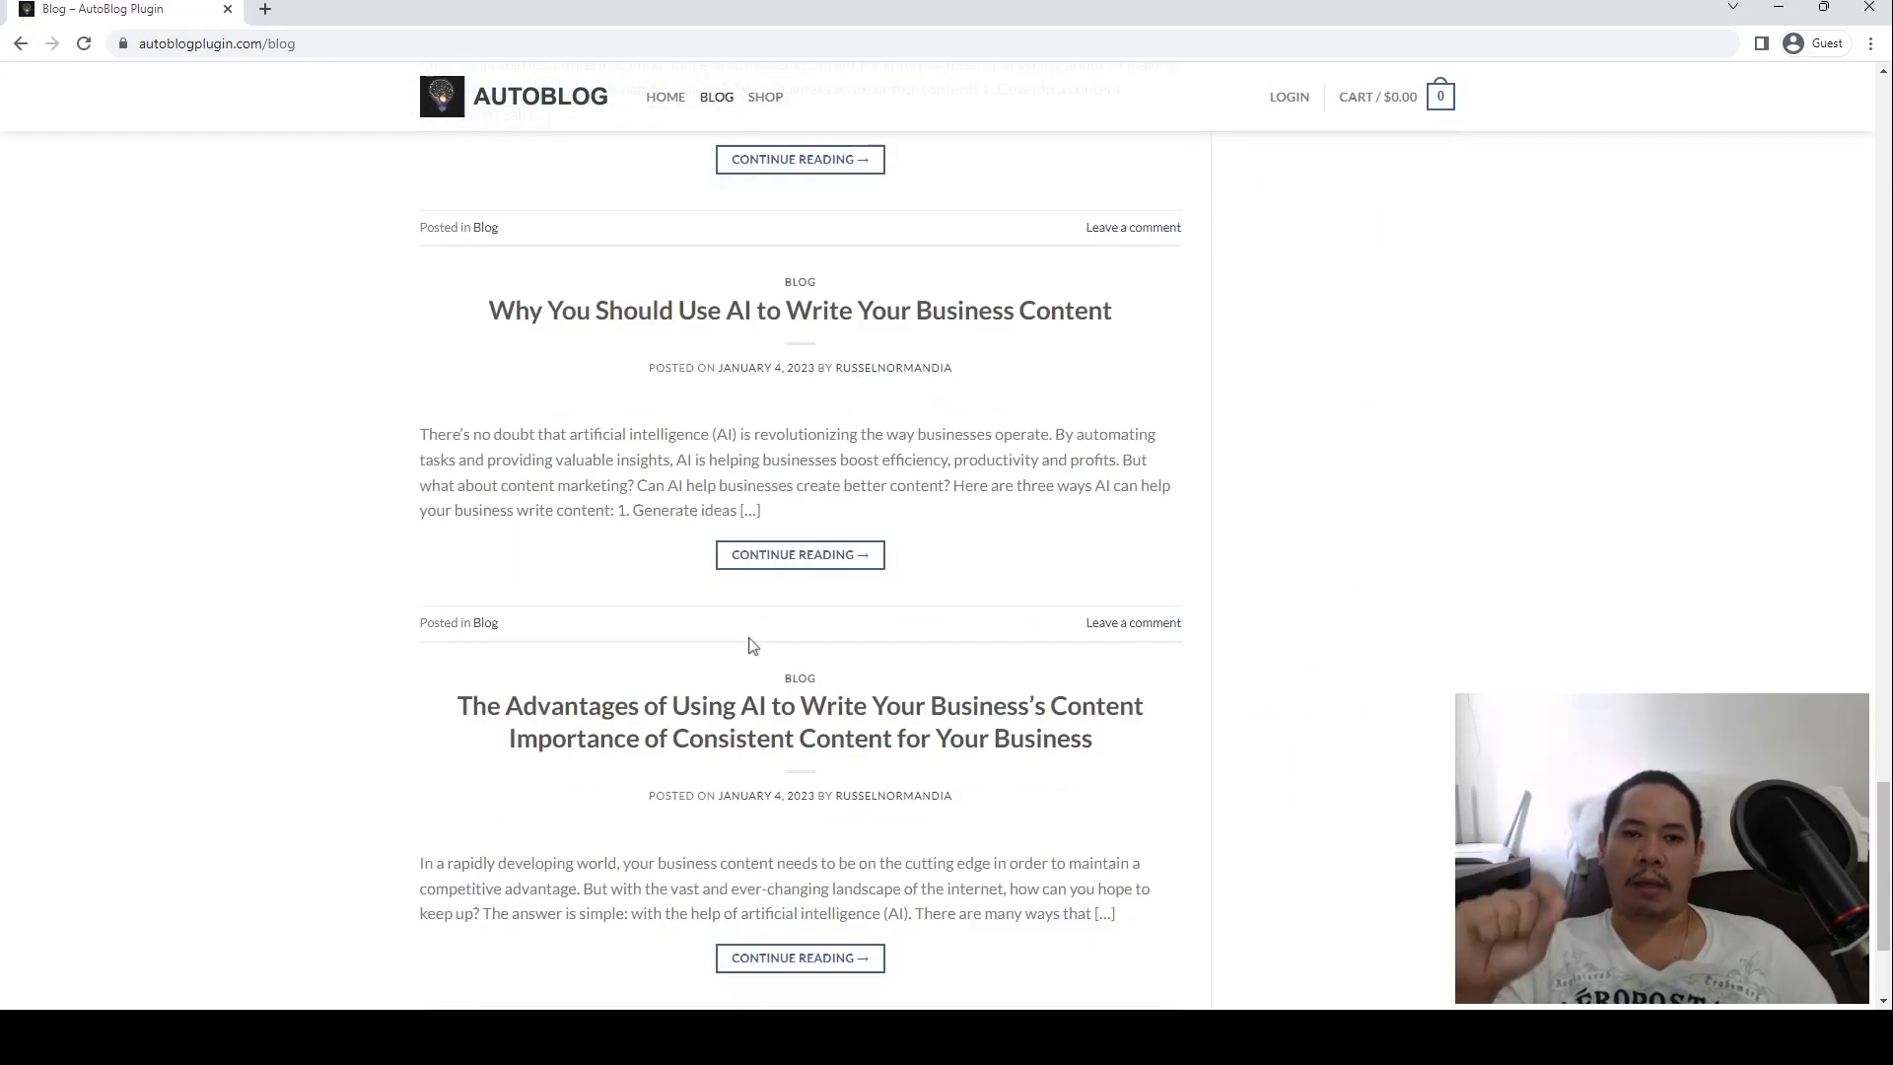
left_click(841, 558)
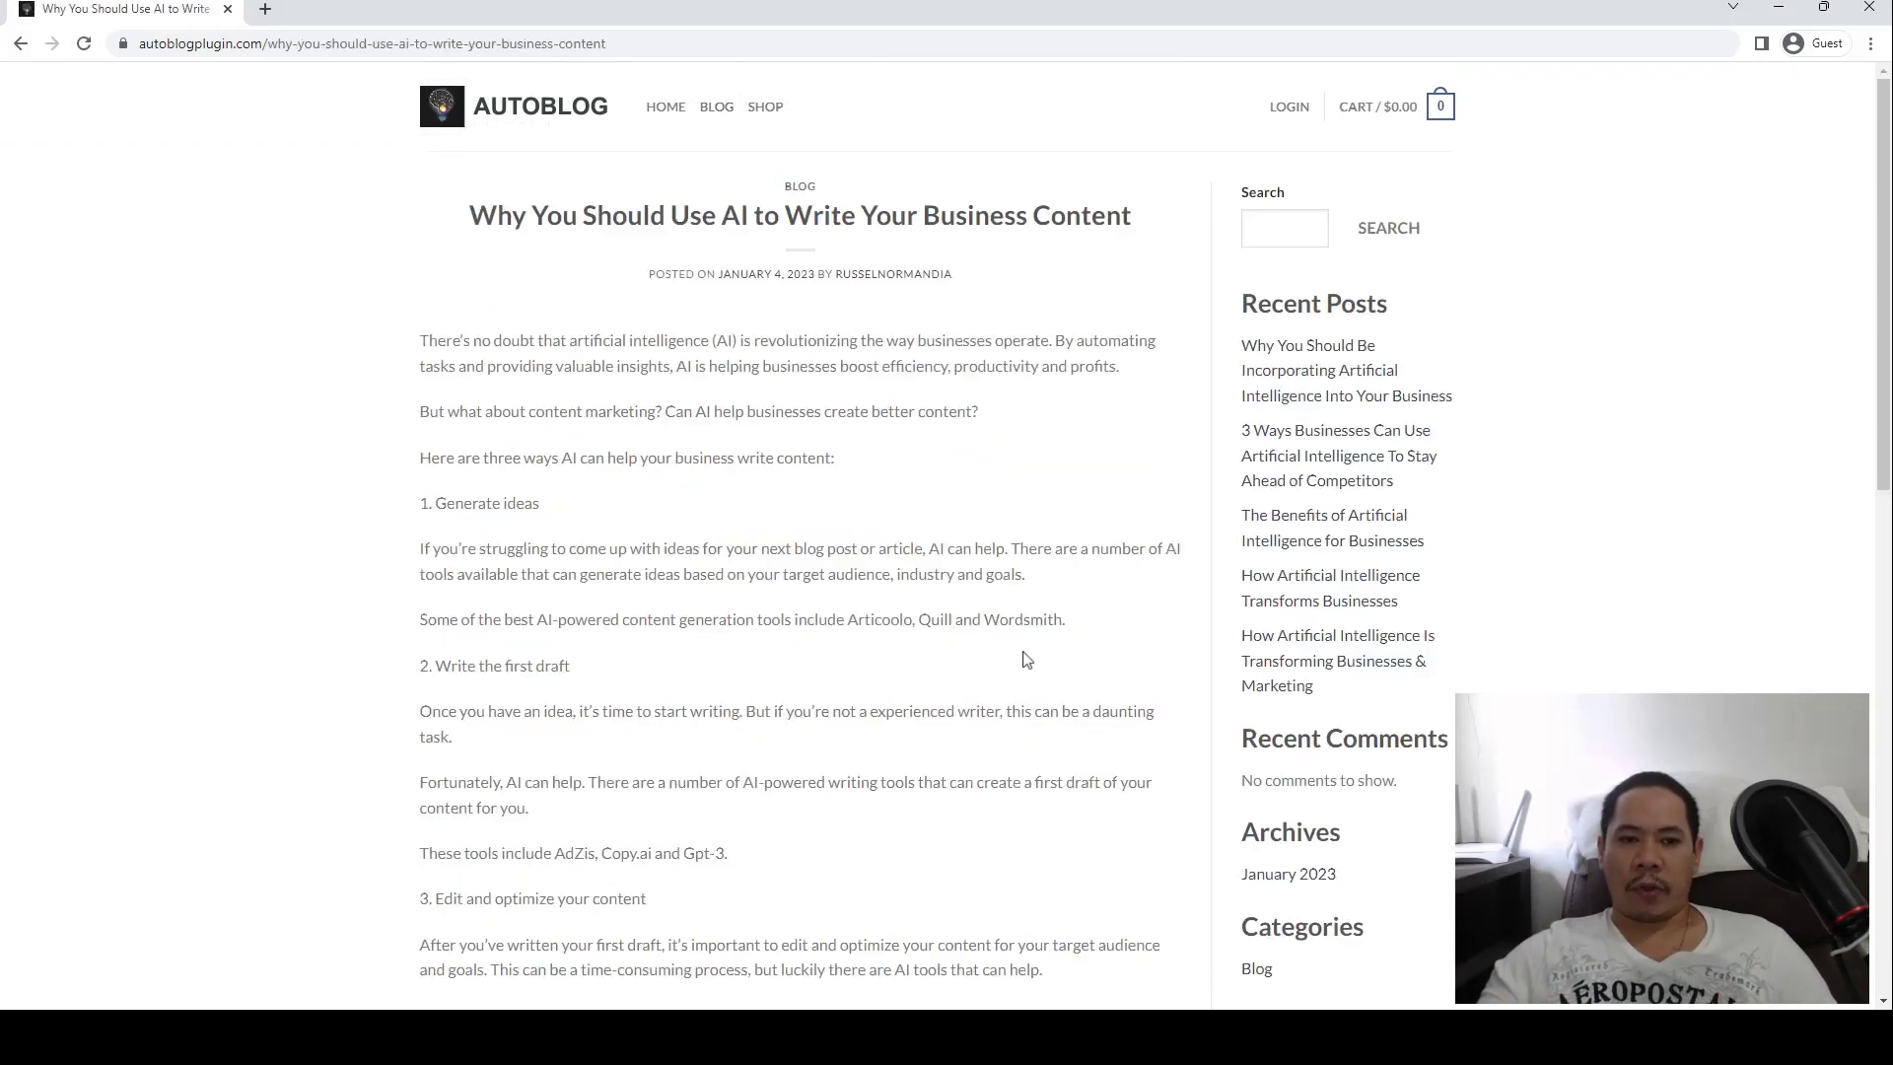
Scroll through the AI business content article to read it.
scroll(1021, 654, "down", 4)
scroll(705, 676, "up", 4)
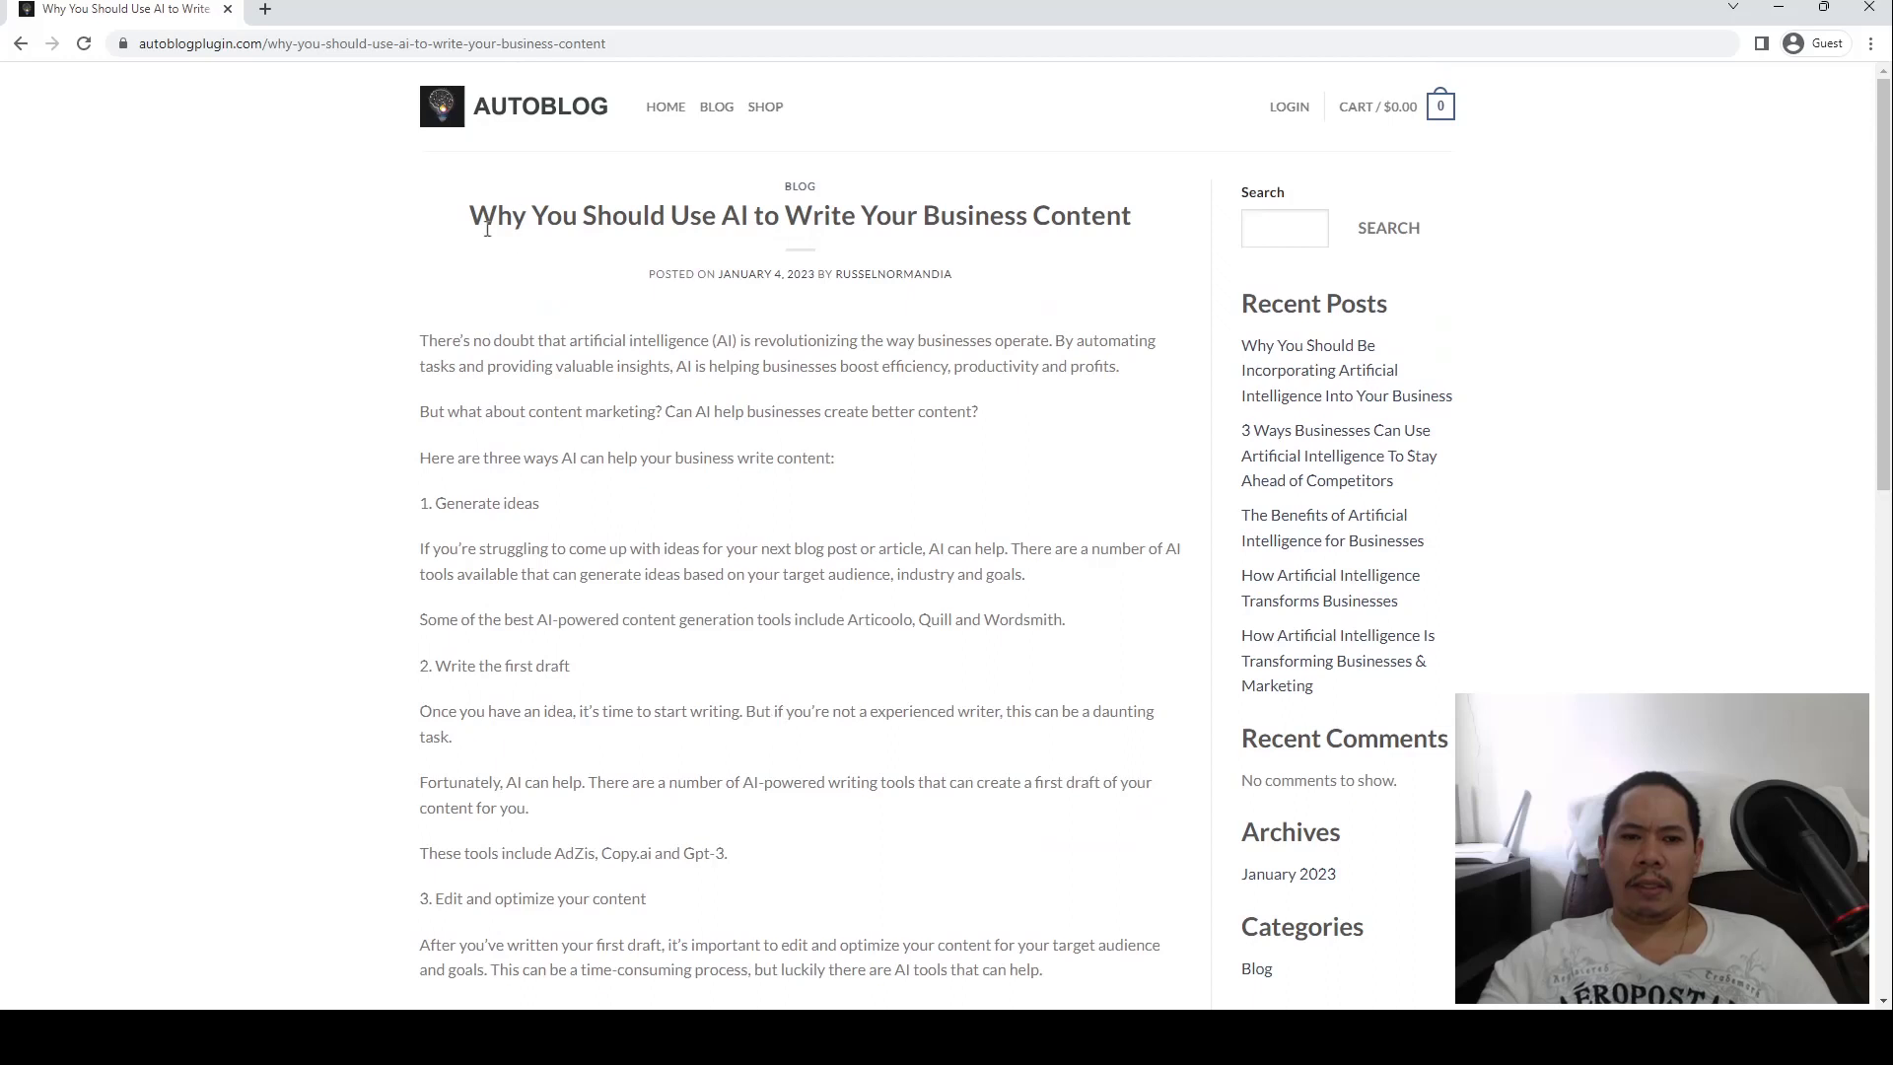
scroll(814, 375, "down", 2)
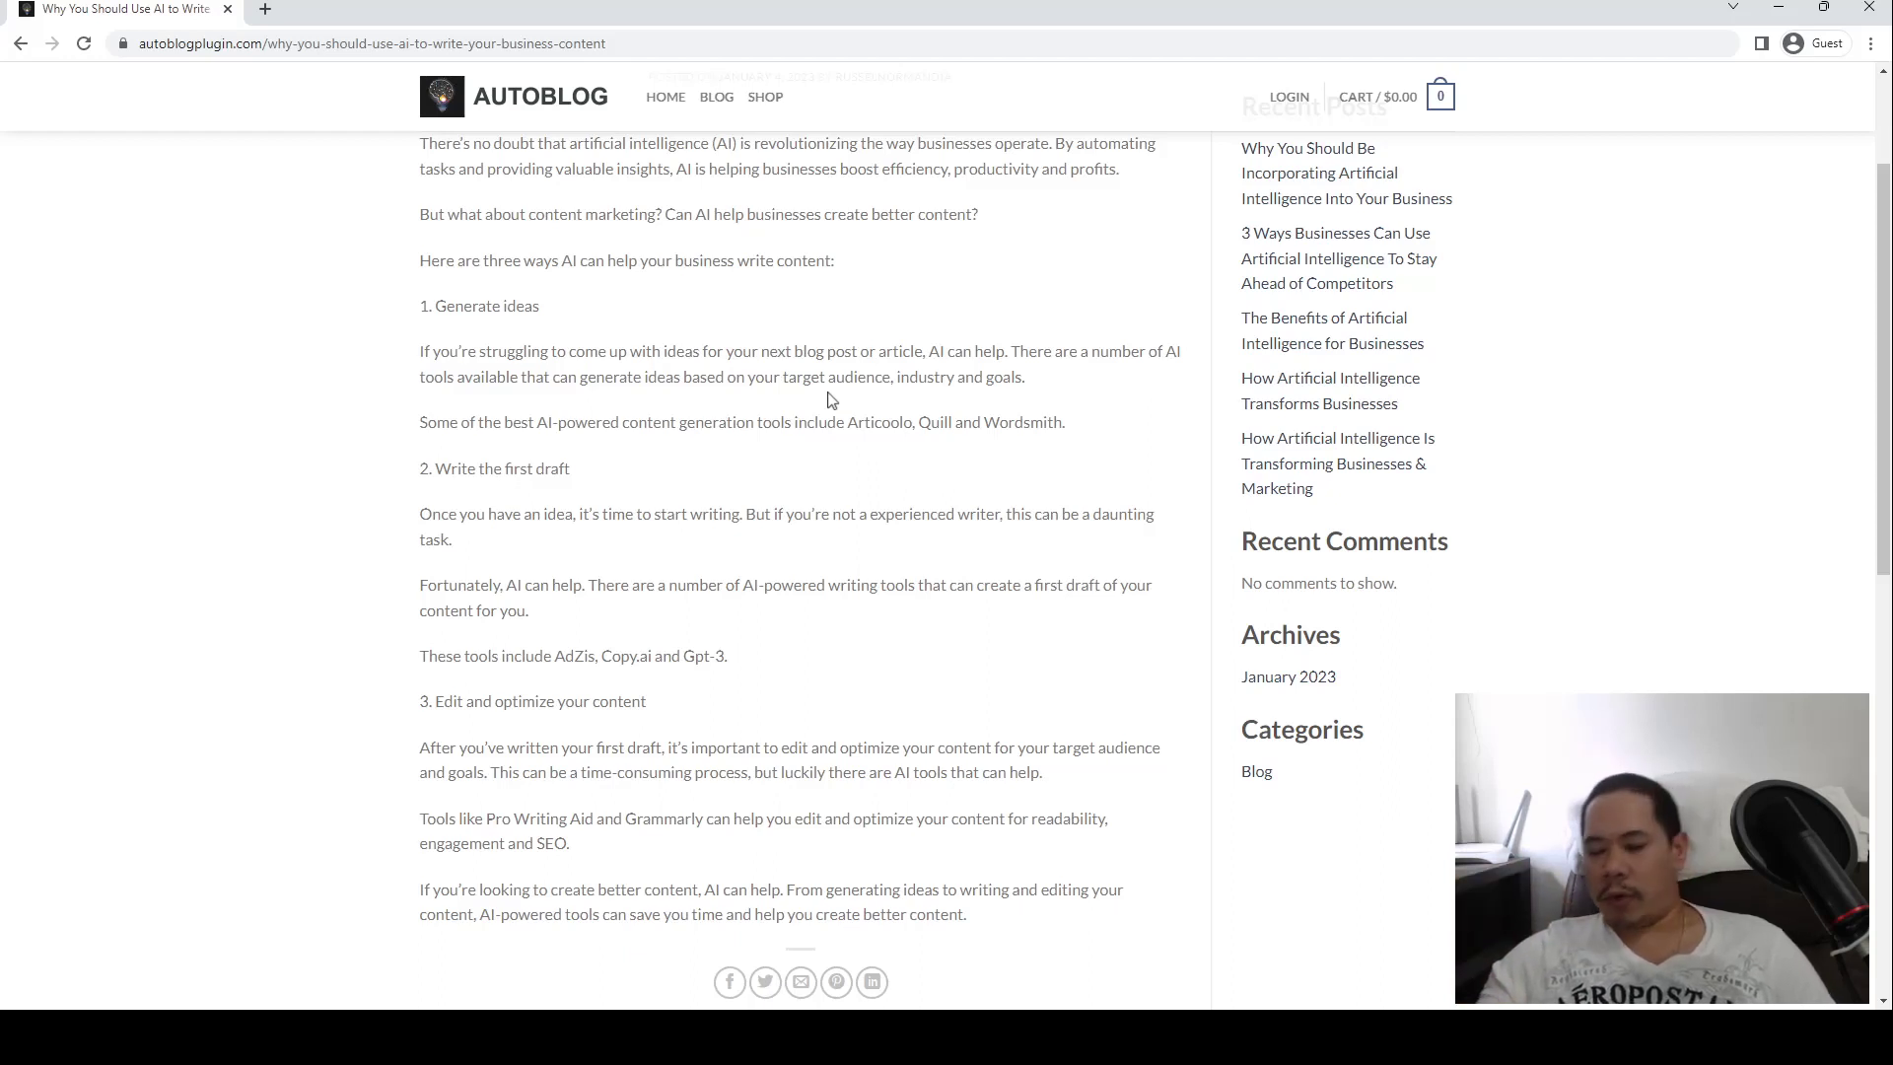
scroll(828, 399, "up", 2)
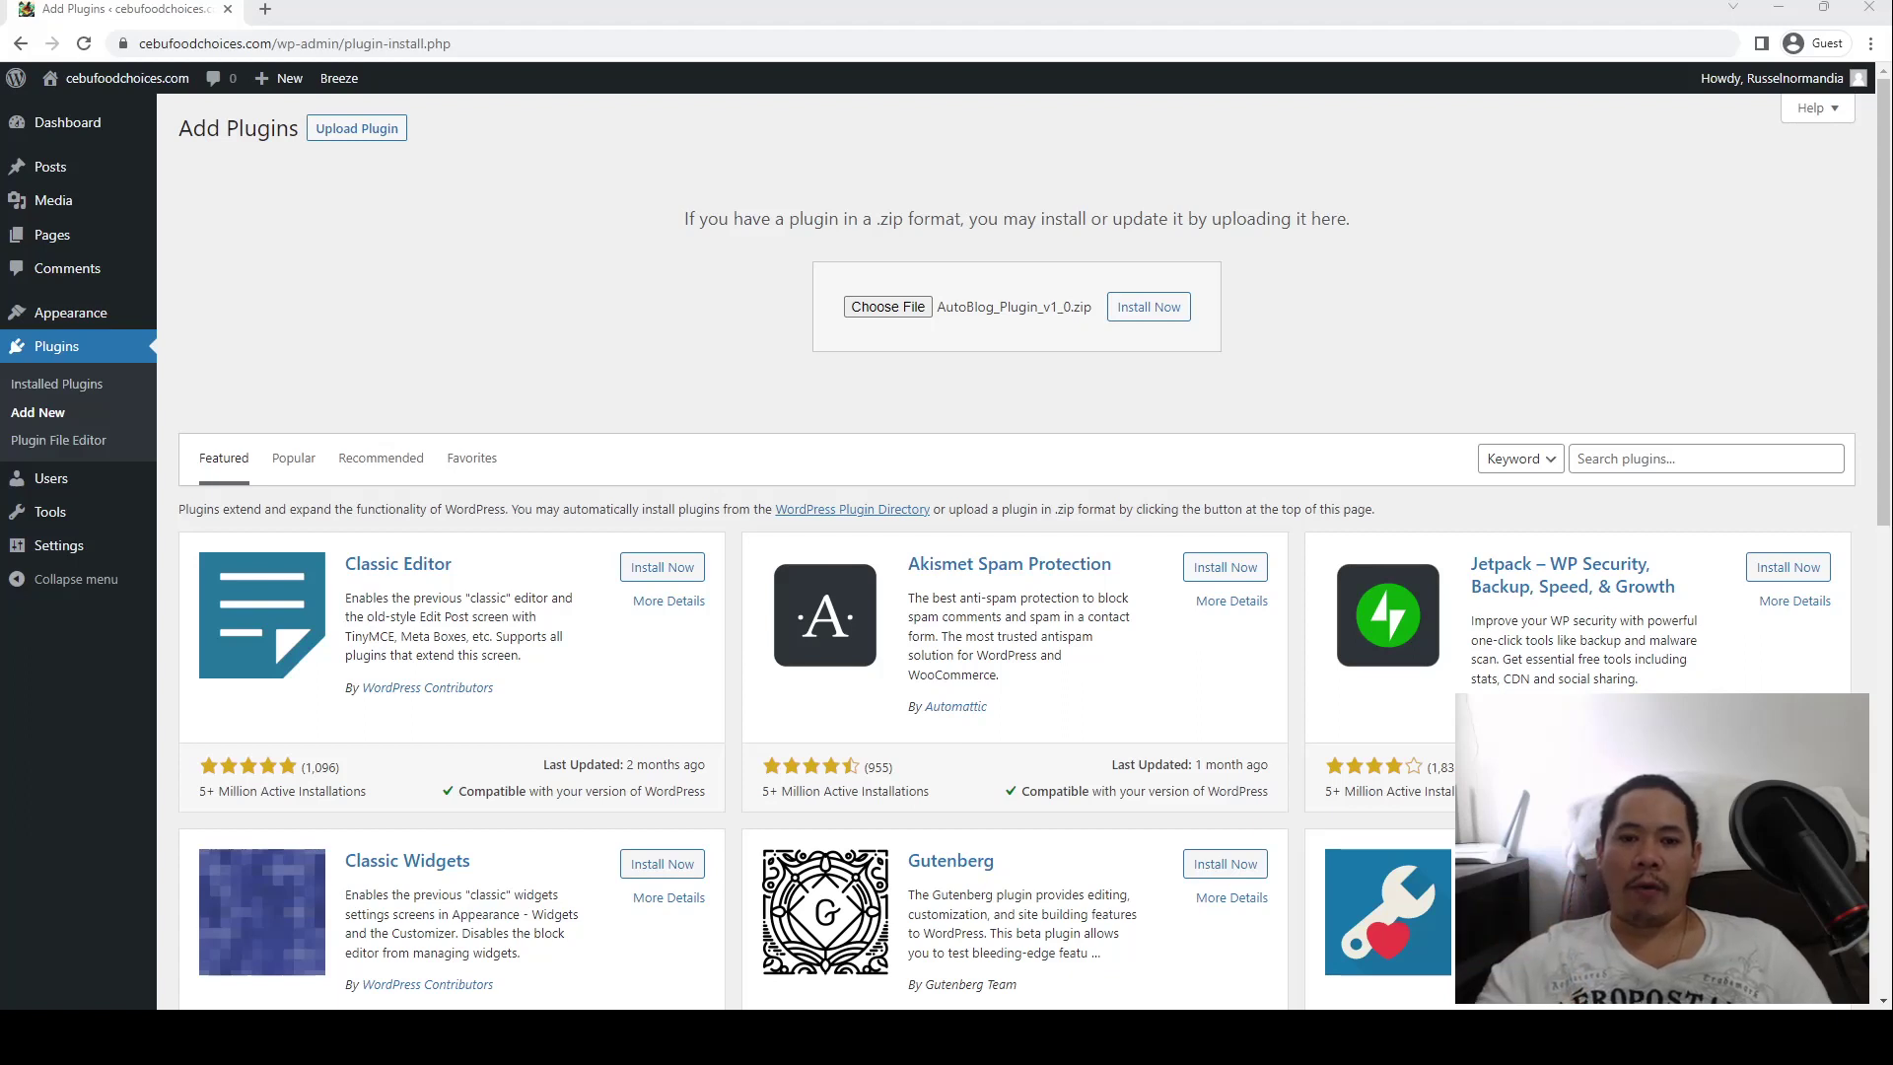
Install the AutoBlog_Plugin_v1_0.zip plugin and activate it.
left_click(1156, 321)
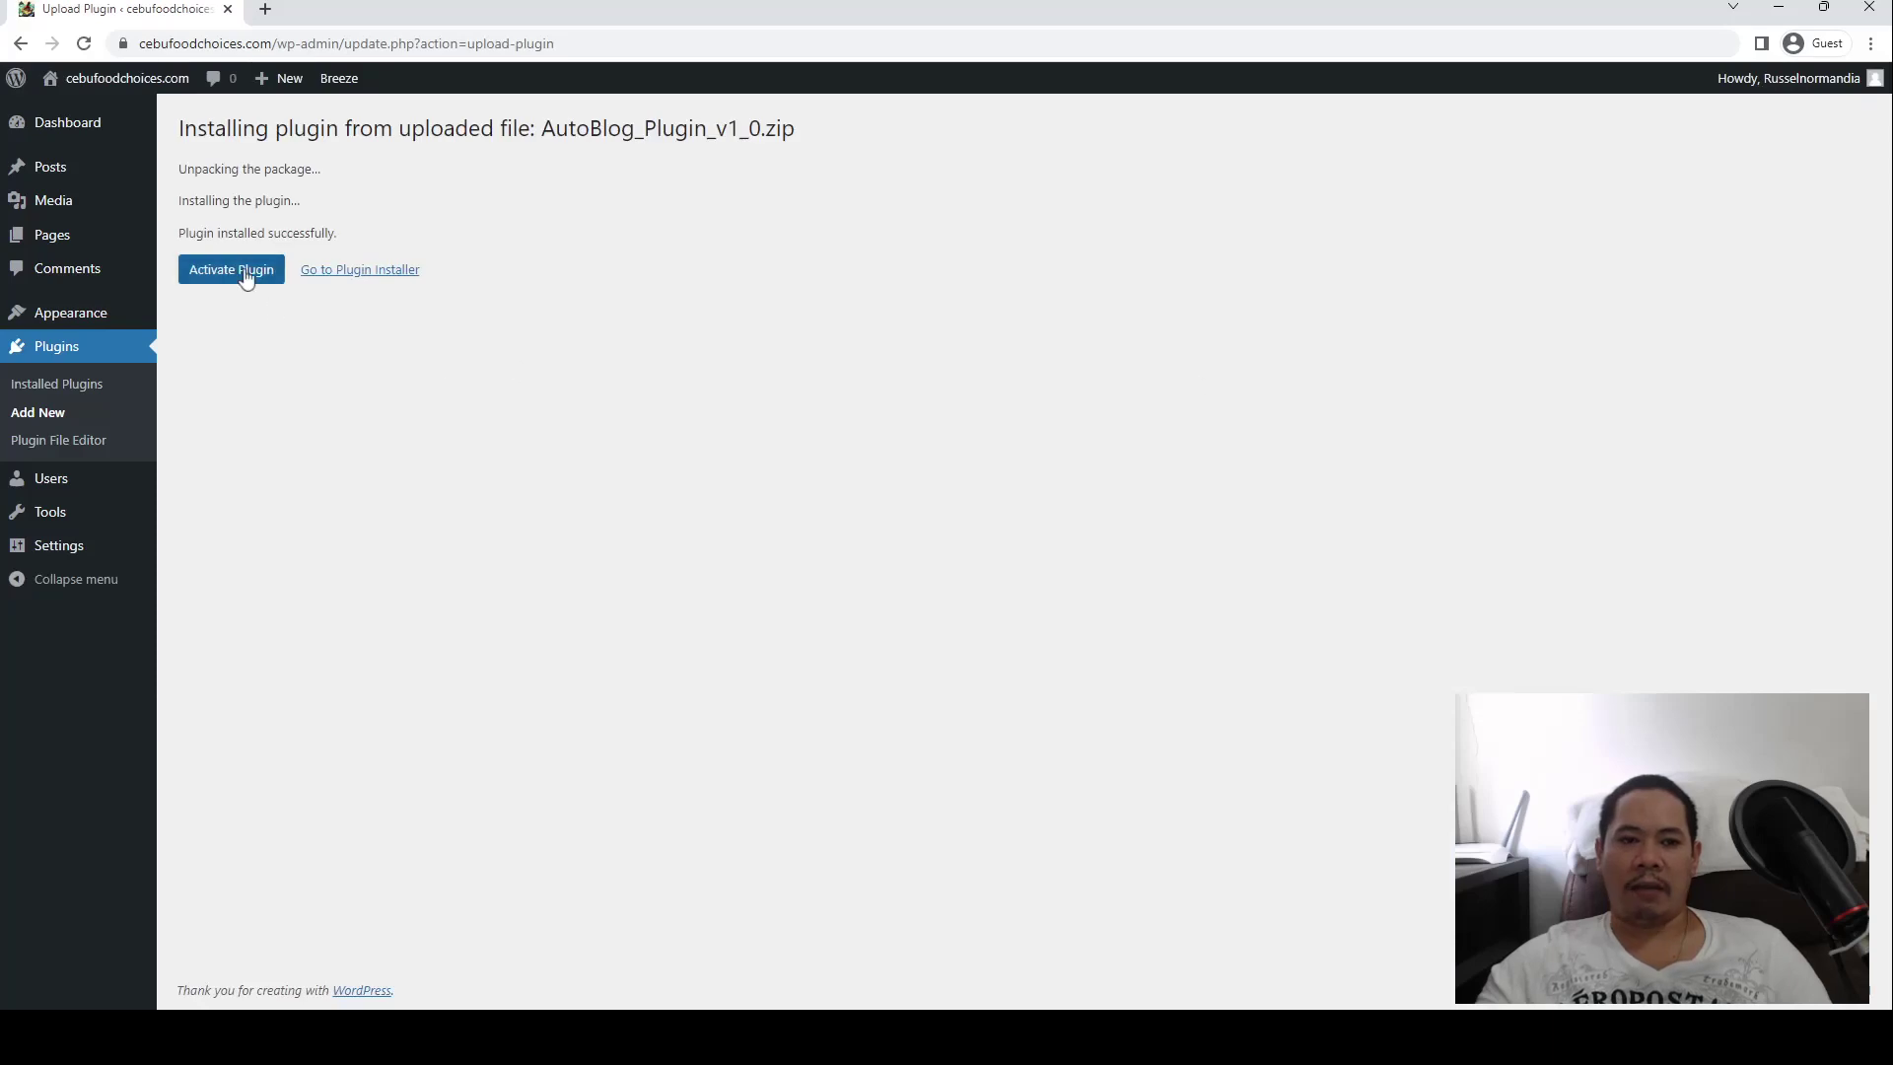
left_click(254, 266)
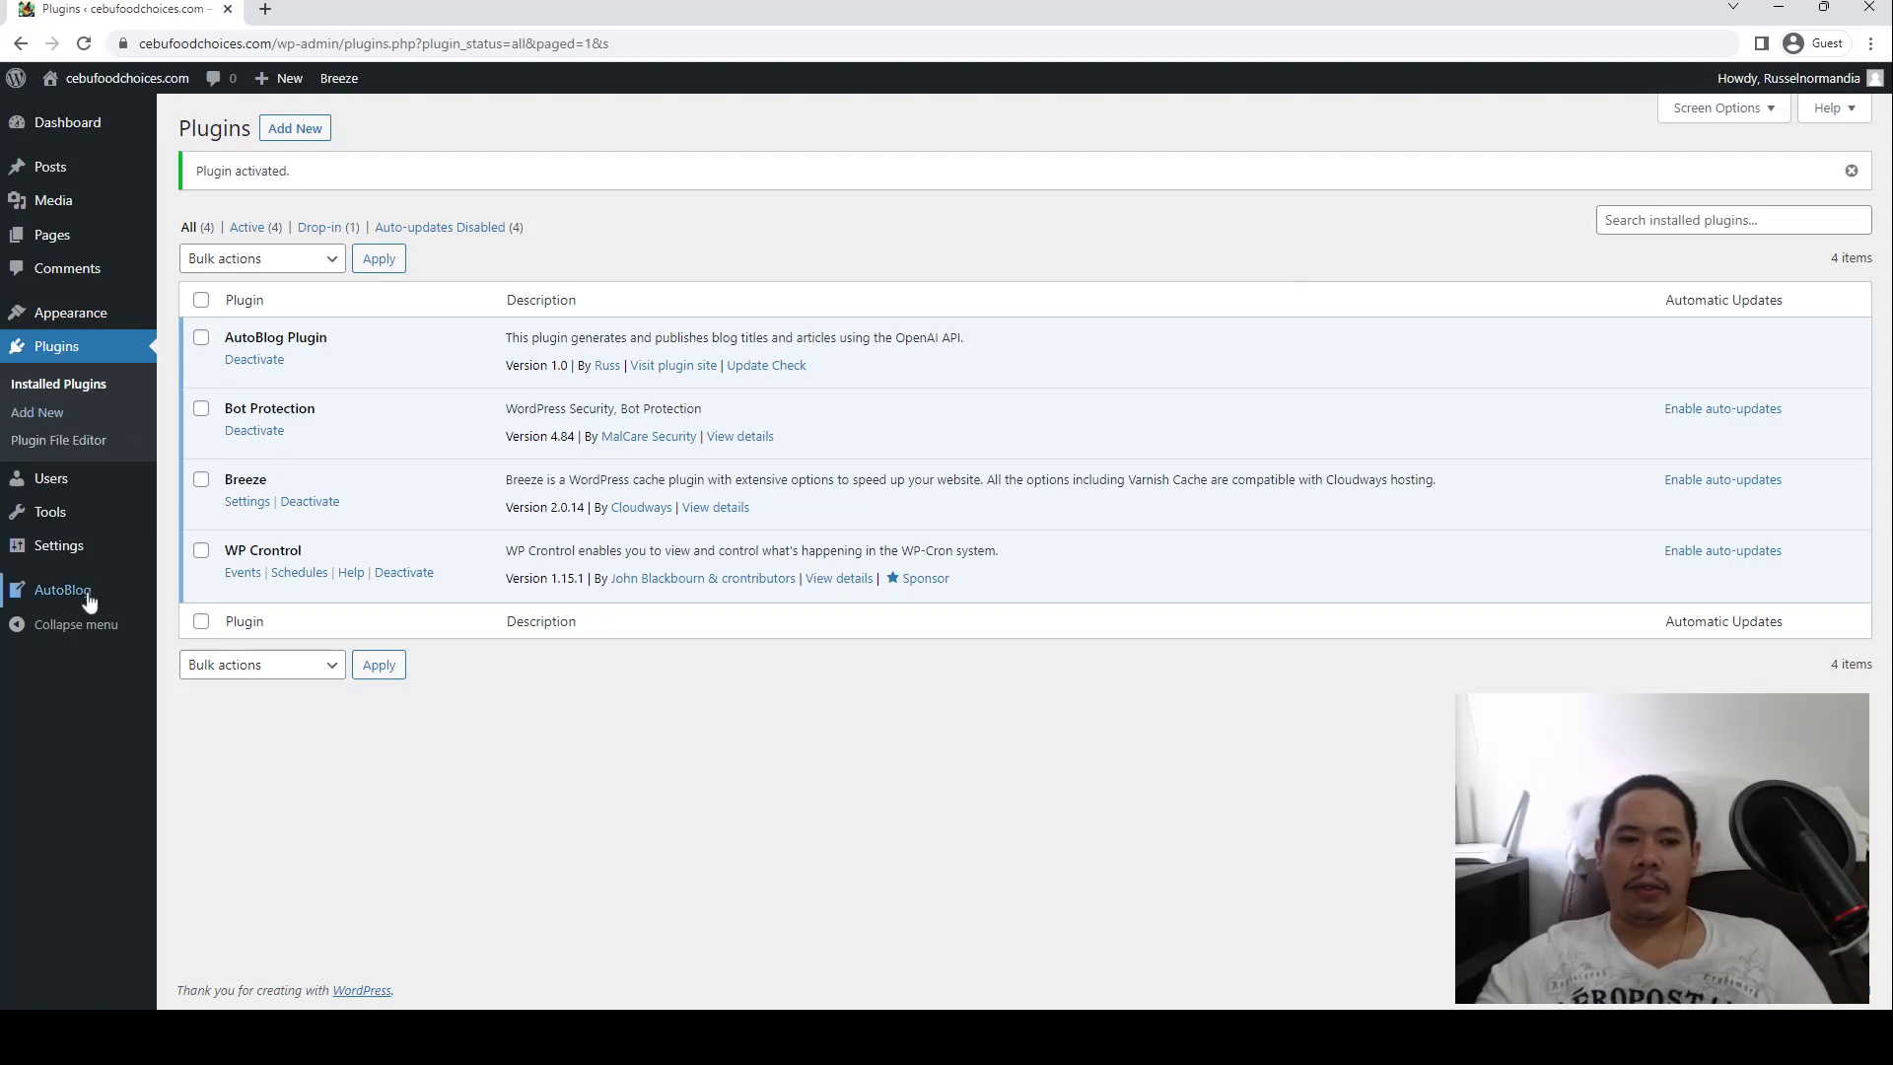
mouse_move(62, 590)
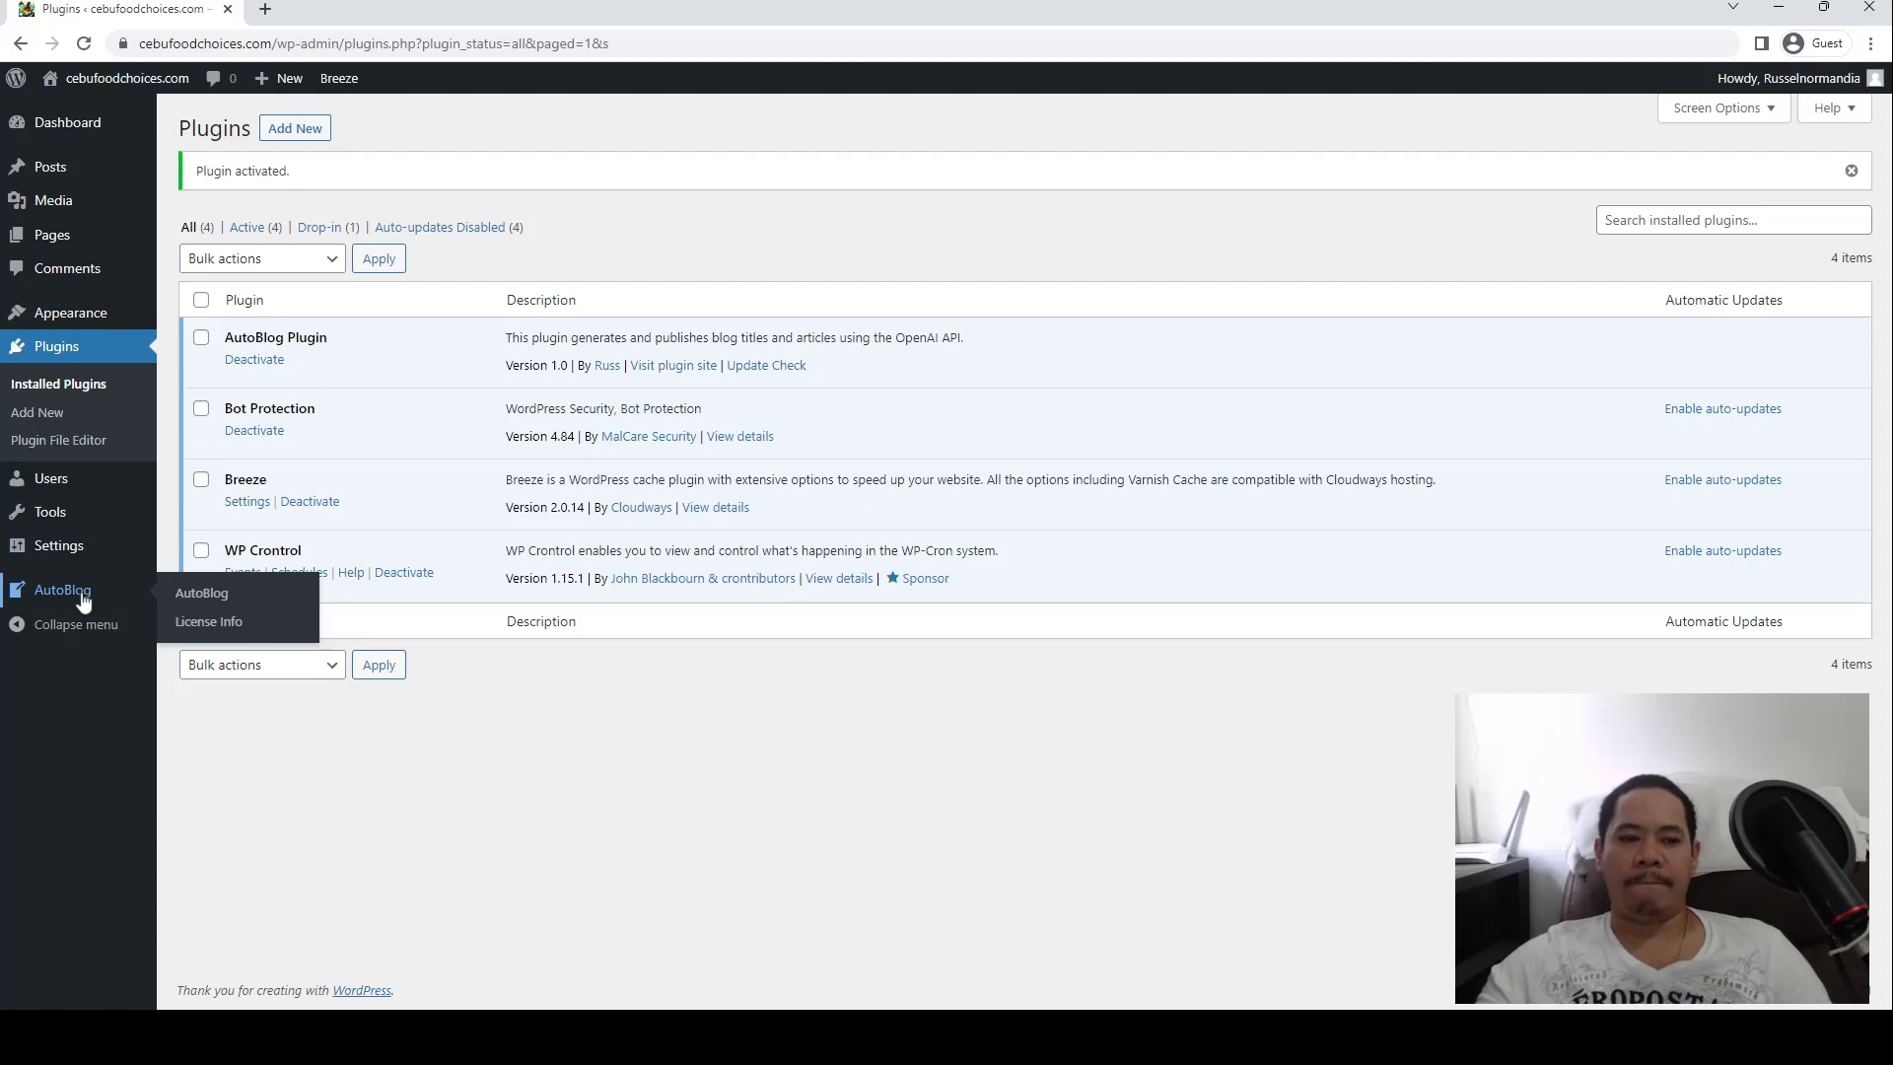
Open the AutoBlog License Info page and select the license key.
left_click(81, 591)
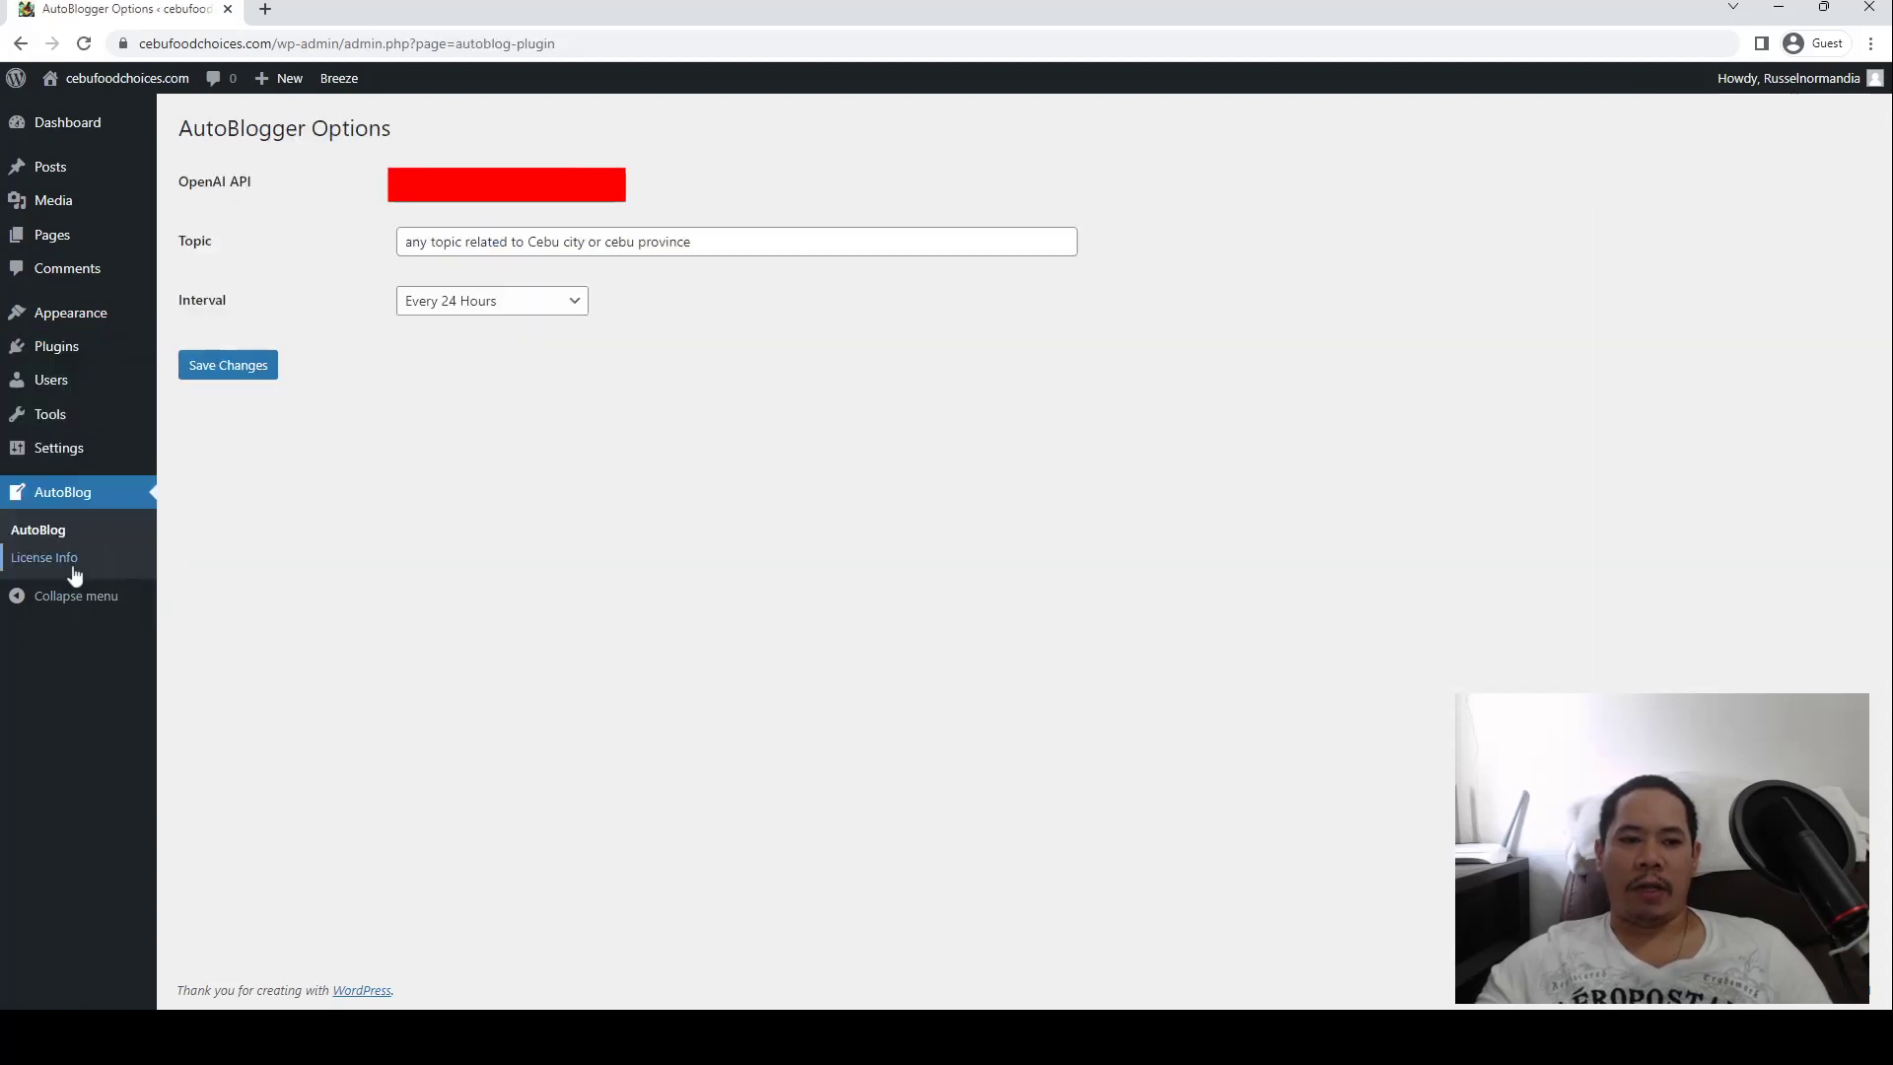
left_click(86, 570)
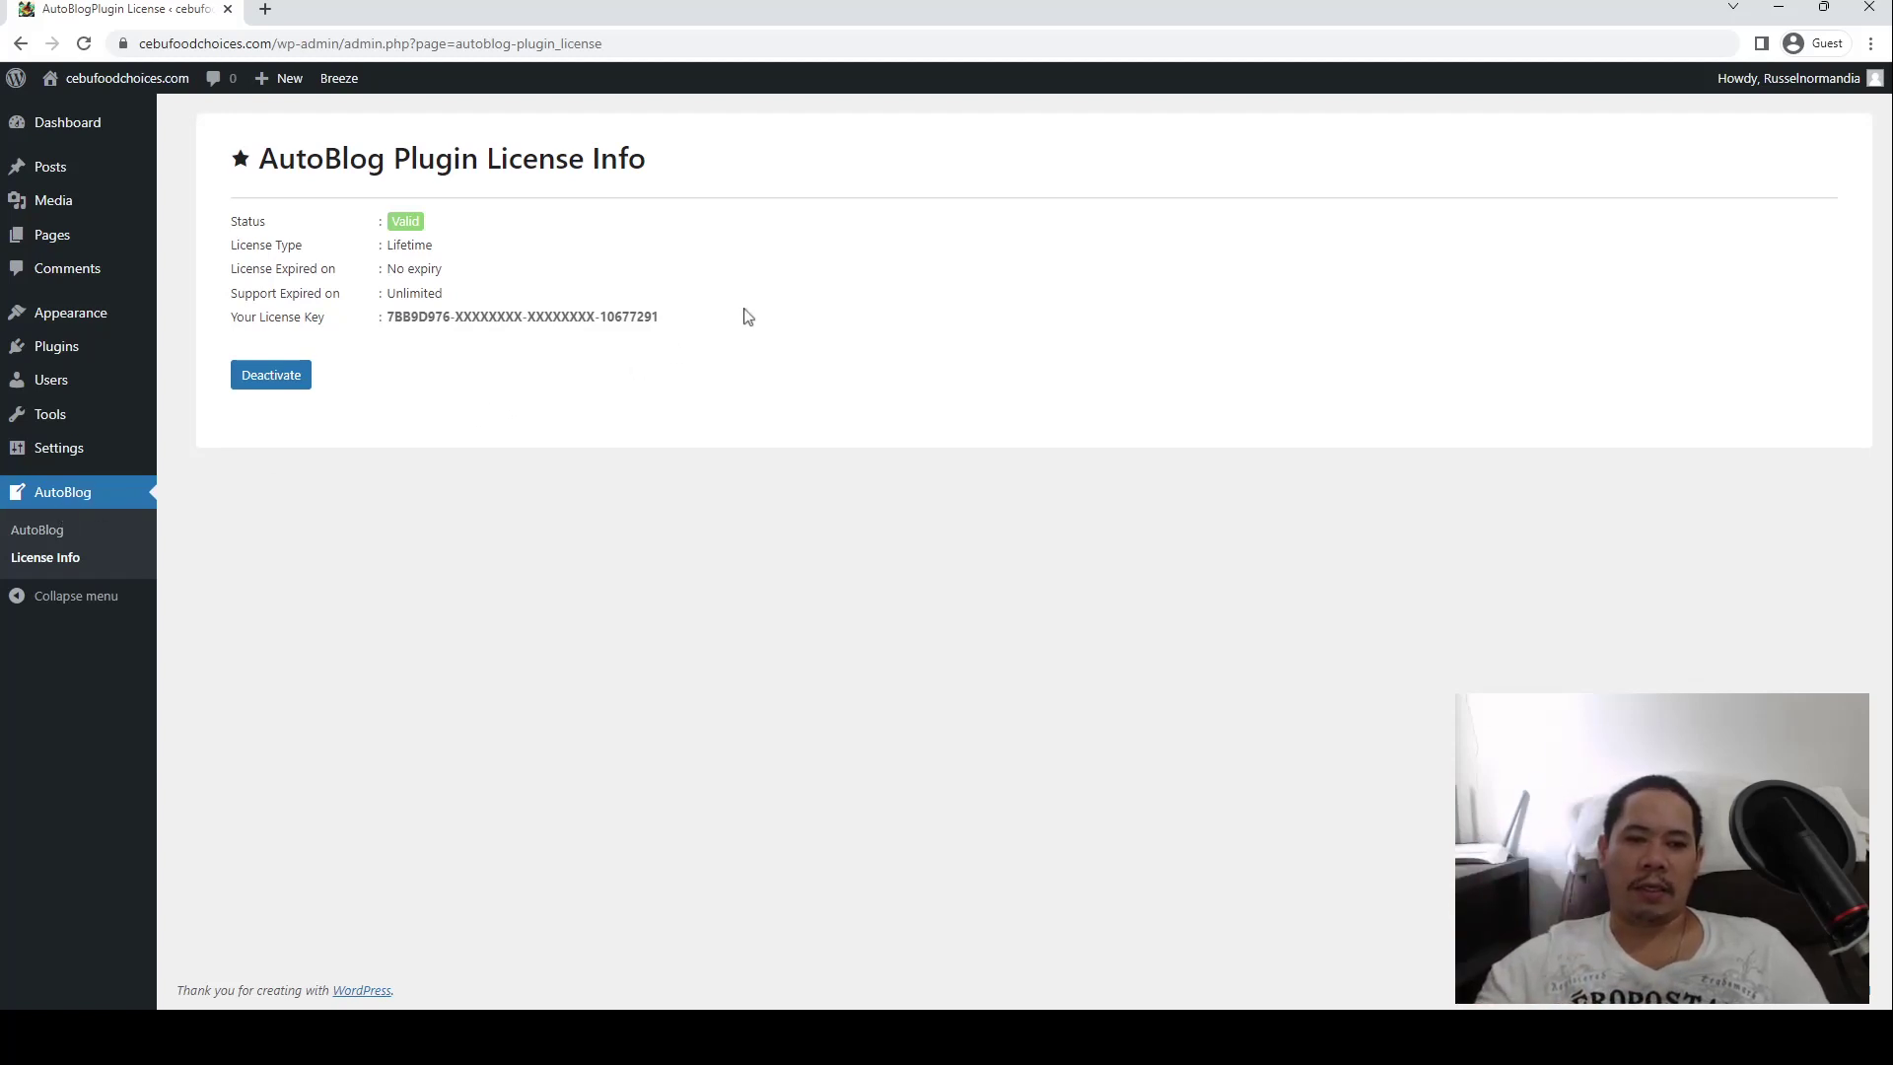
triple_click(386, 318)
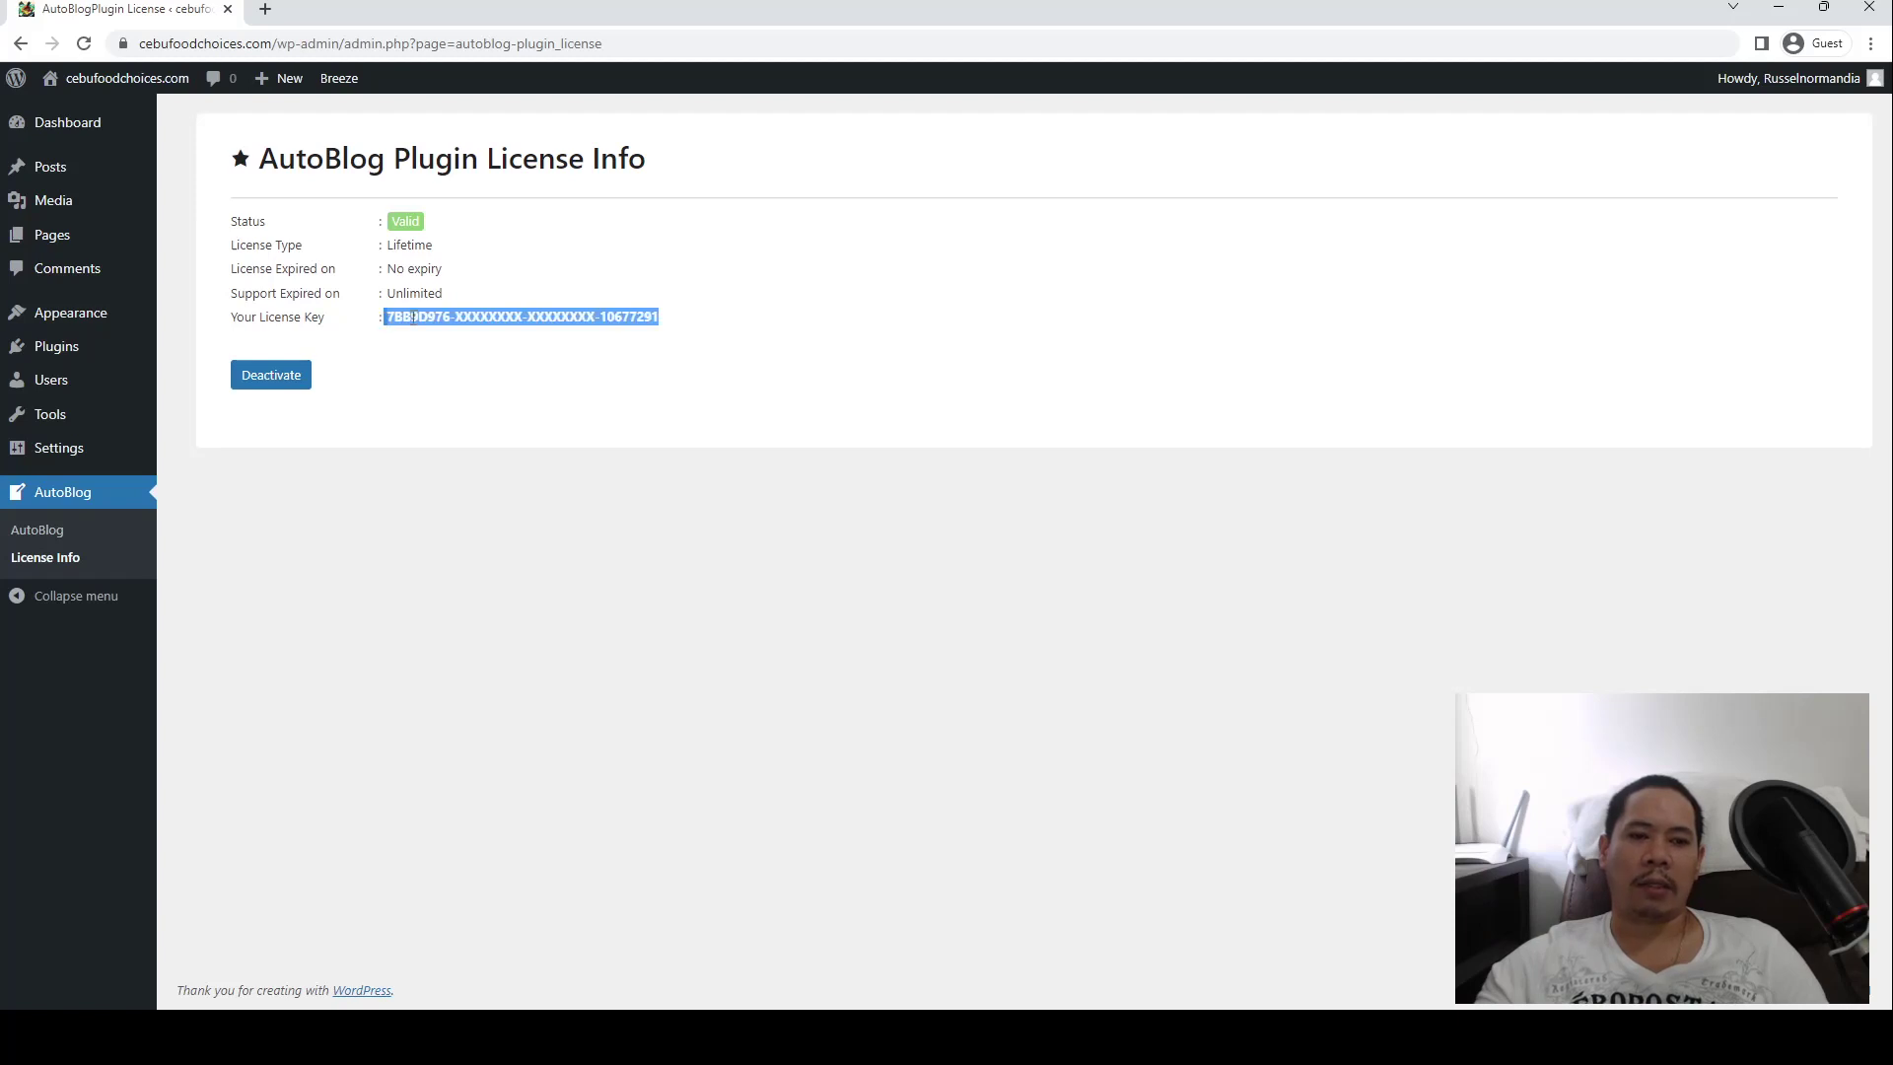
Highlight the license key text again, then return to the AutoBlog options page.
left_click(464, 355)
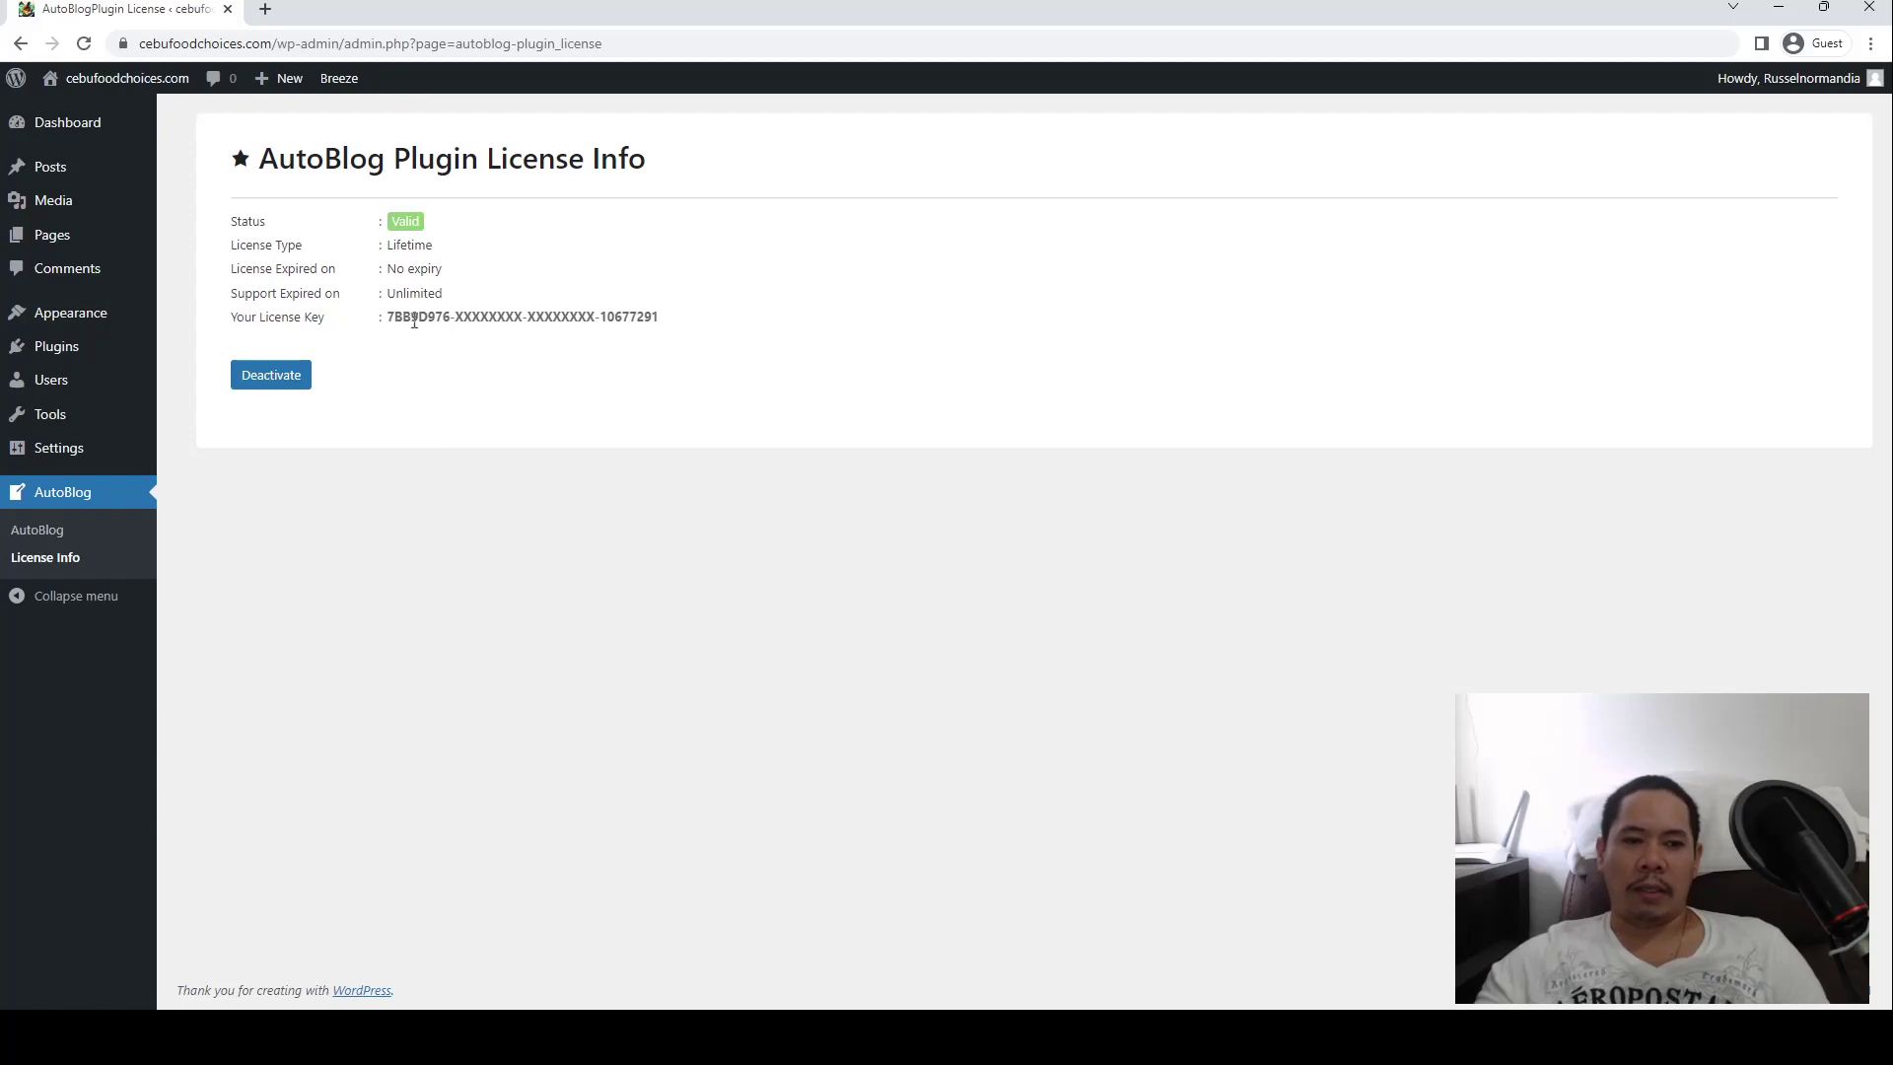
left_click_drag(383, 319, 589, 314)
left_click(589, 314)
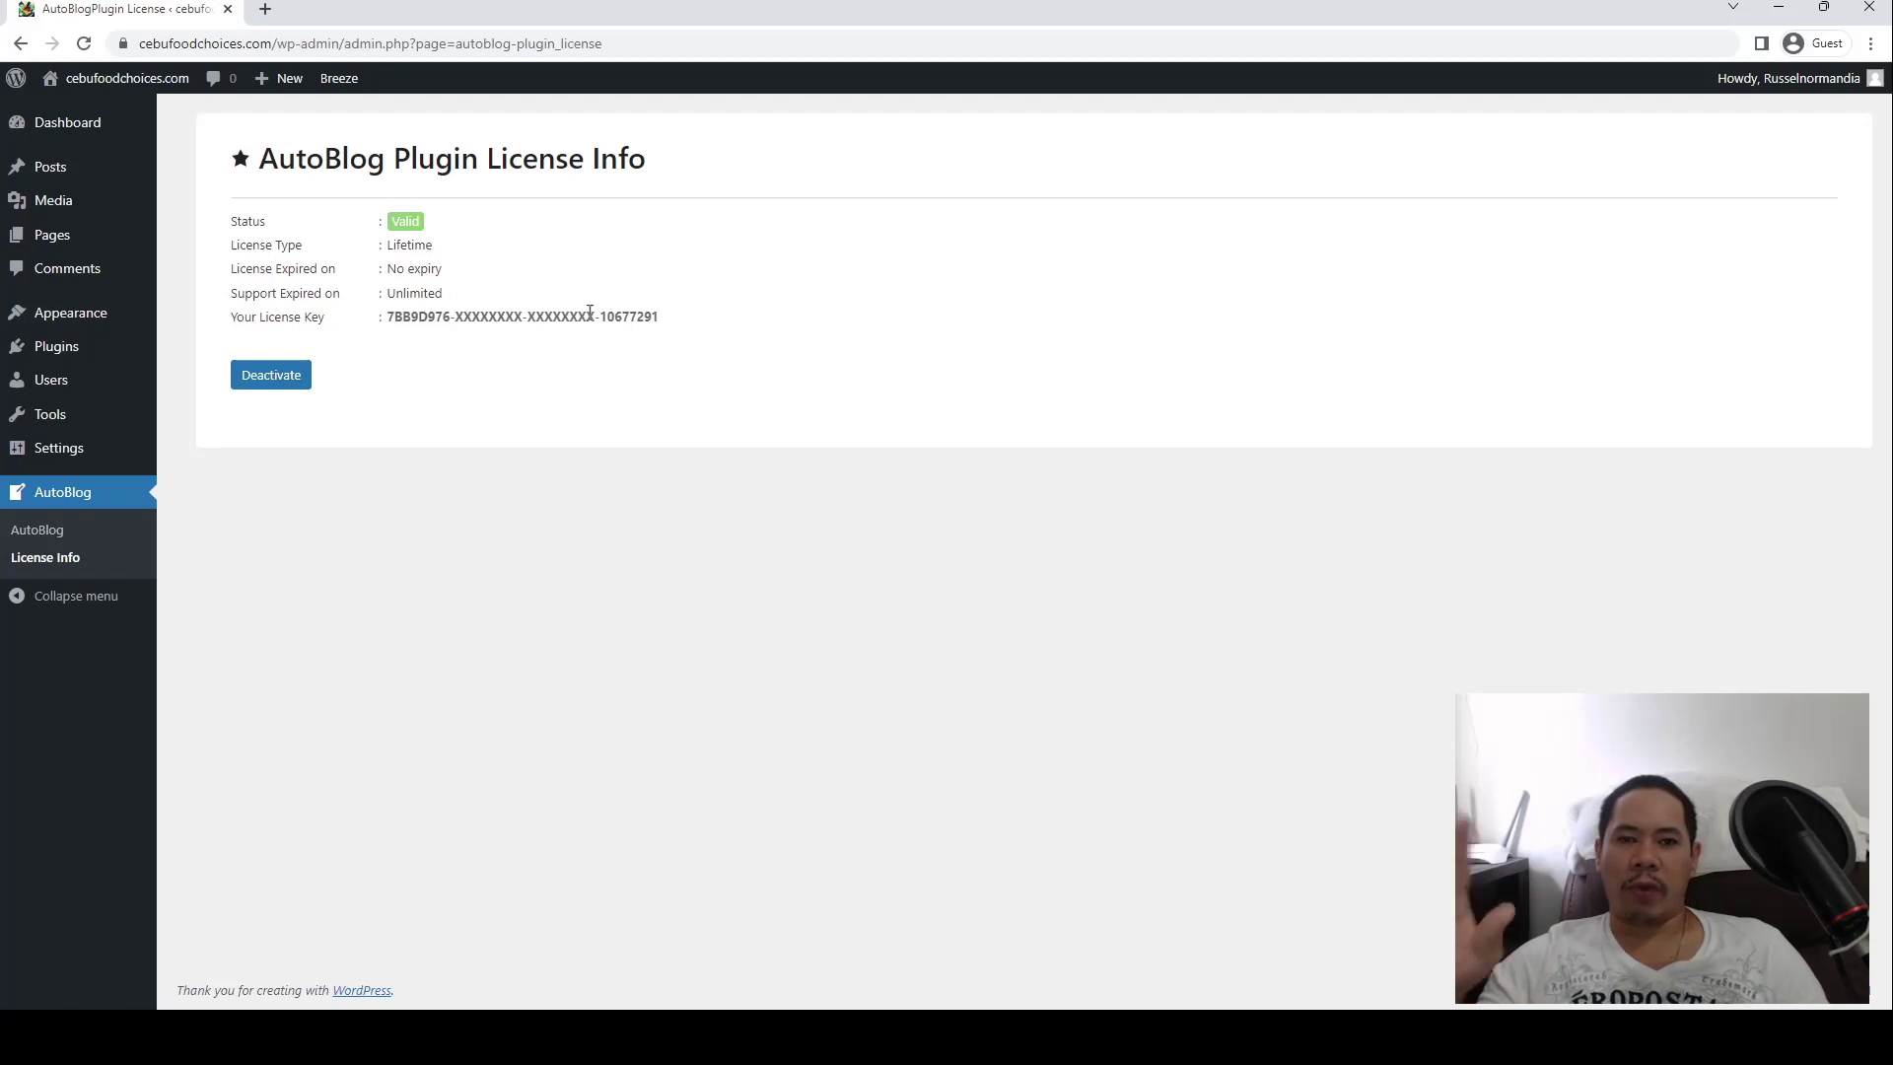
left_click(47, 539)
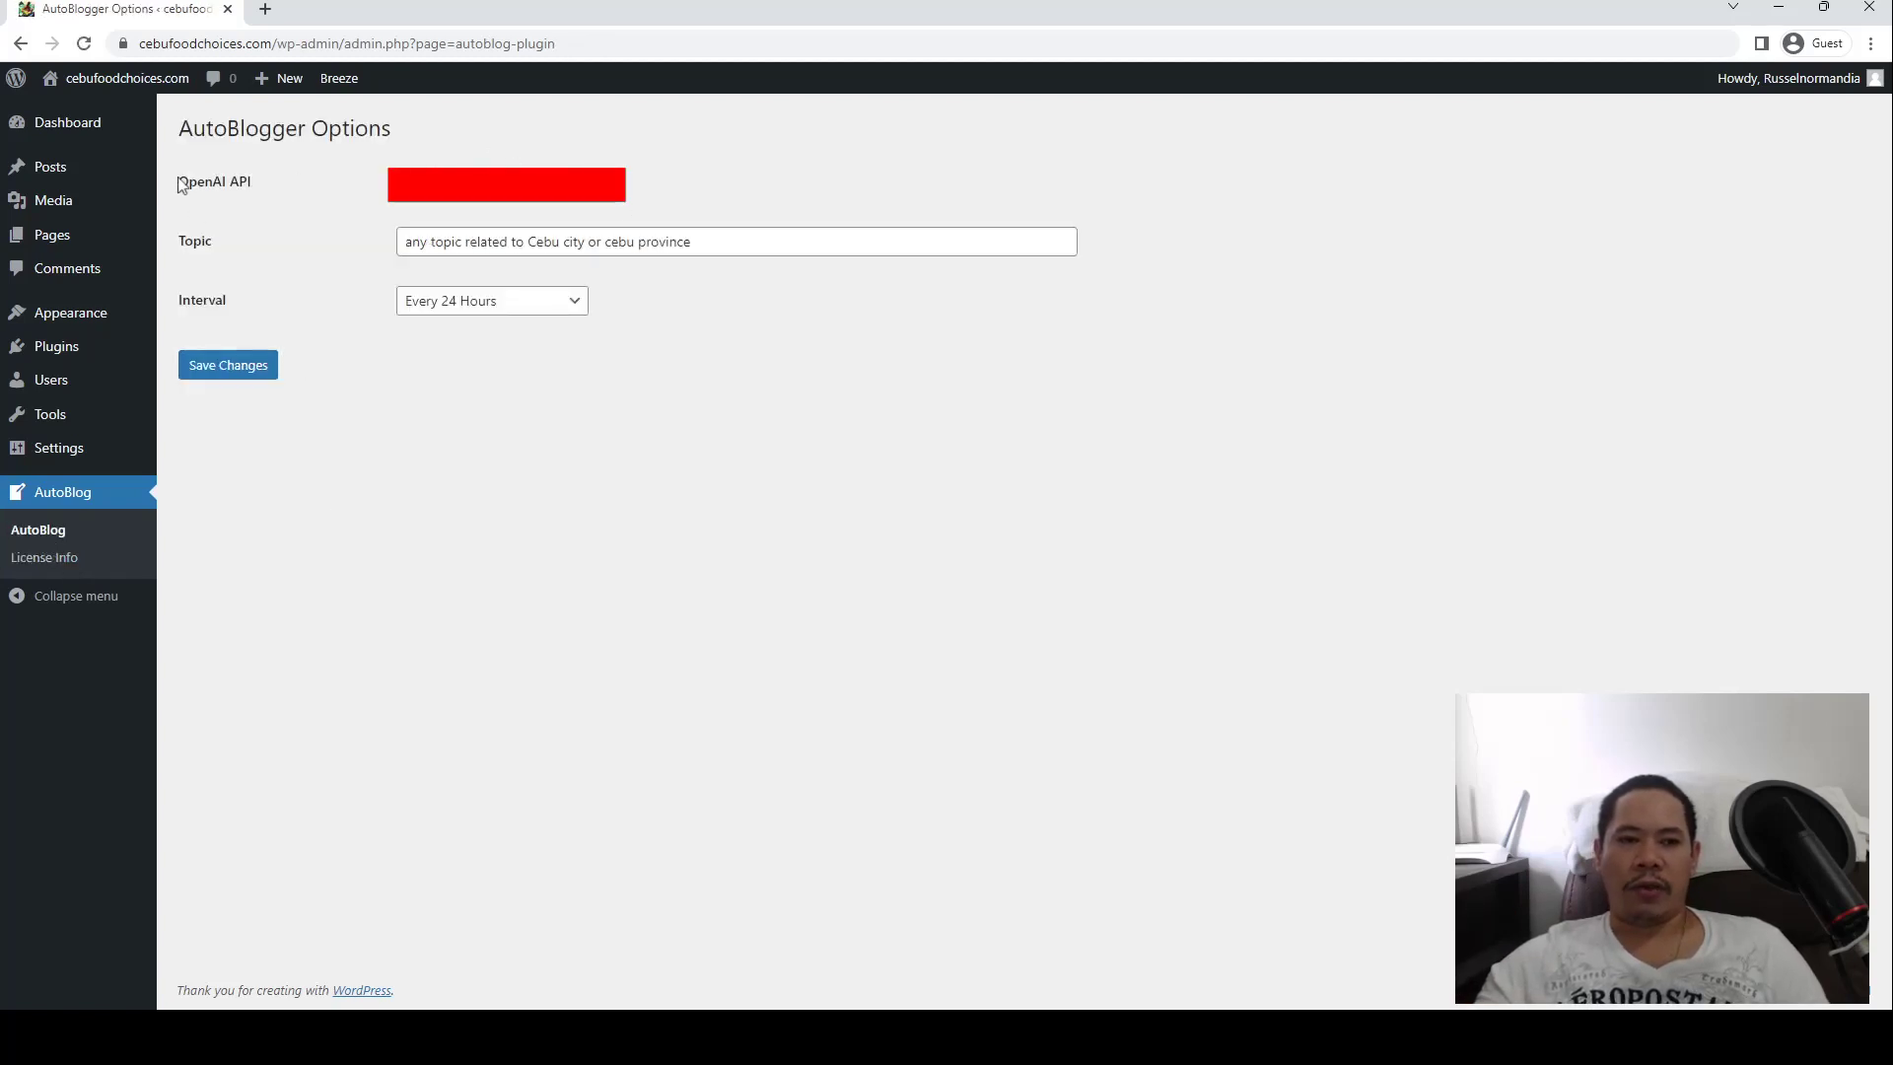
left_click_drag(182, 180, 316, 181)
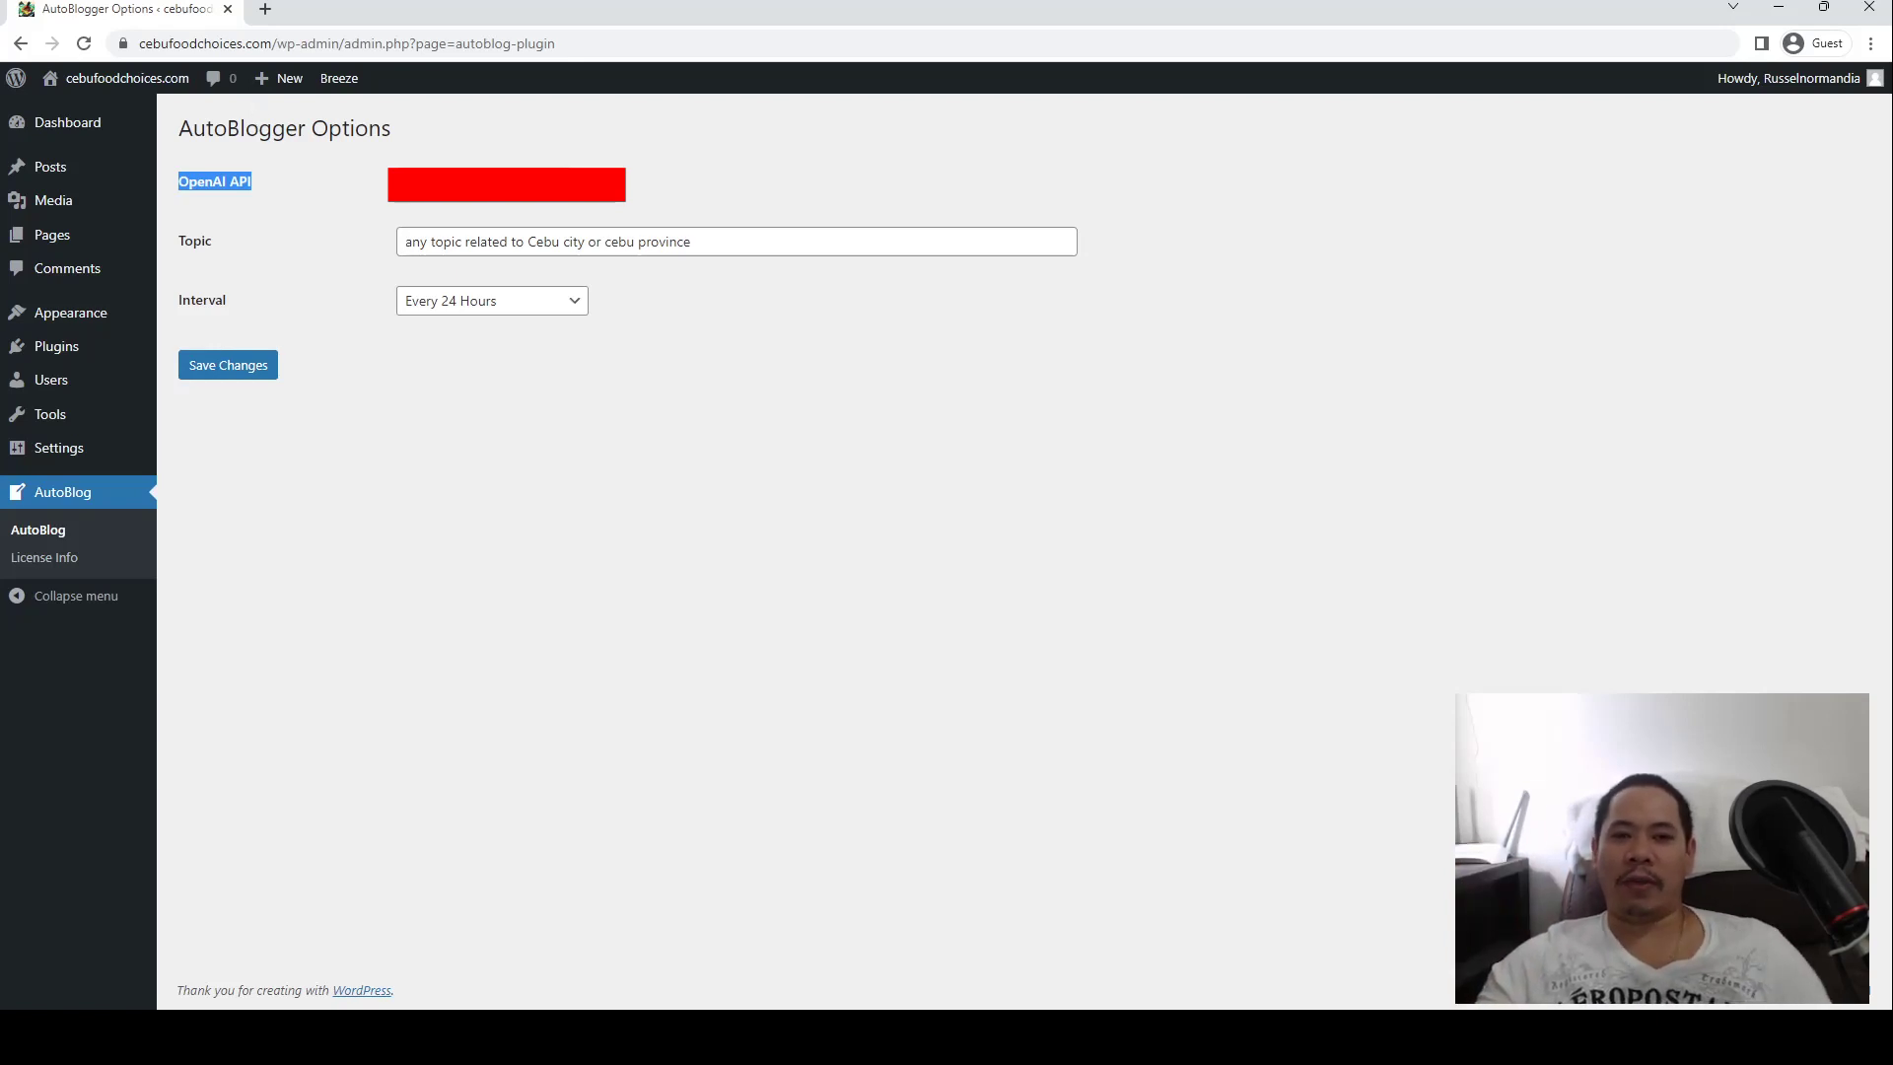
left_click(419, 197)
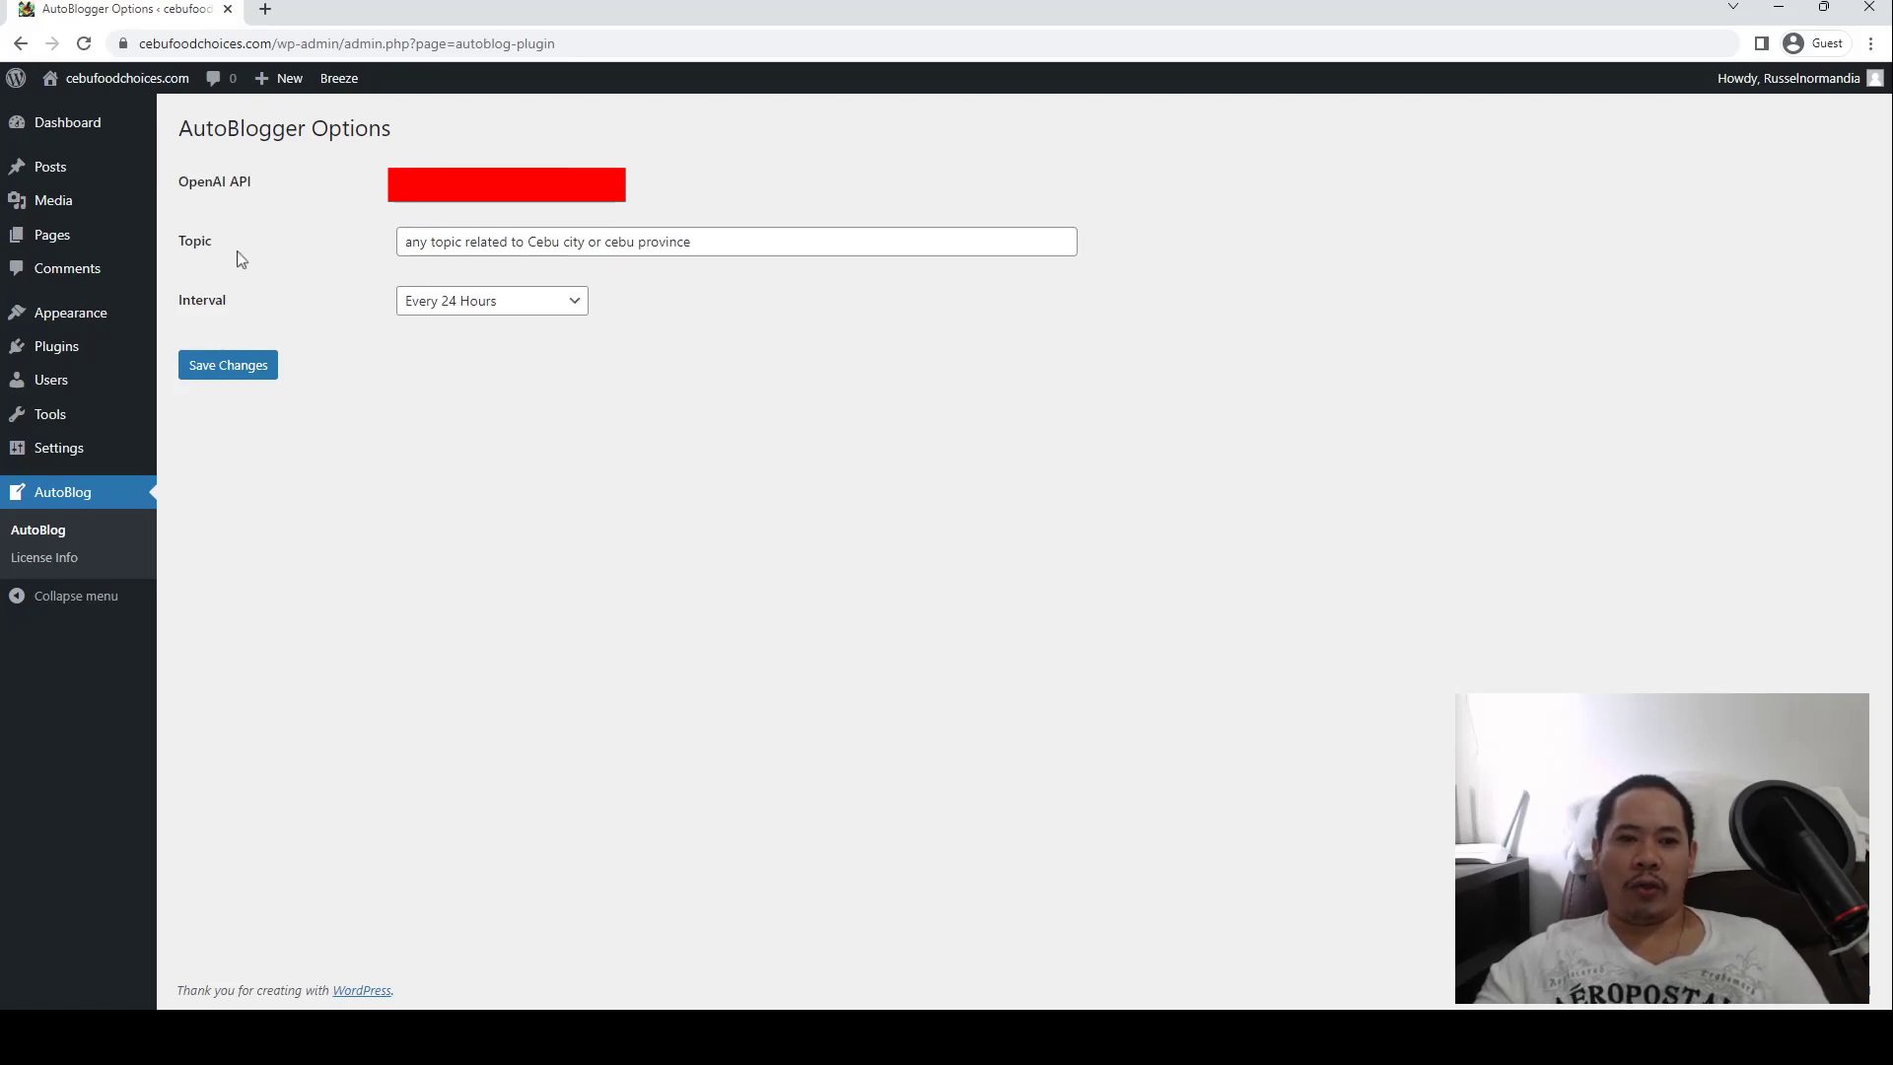
left_click(780, 247)
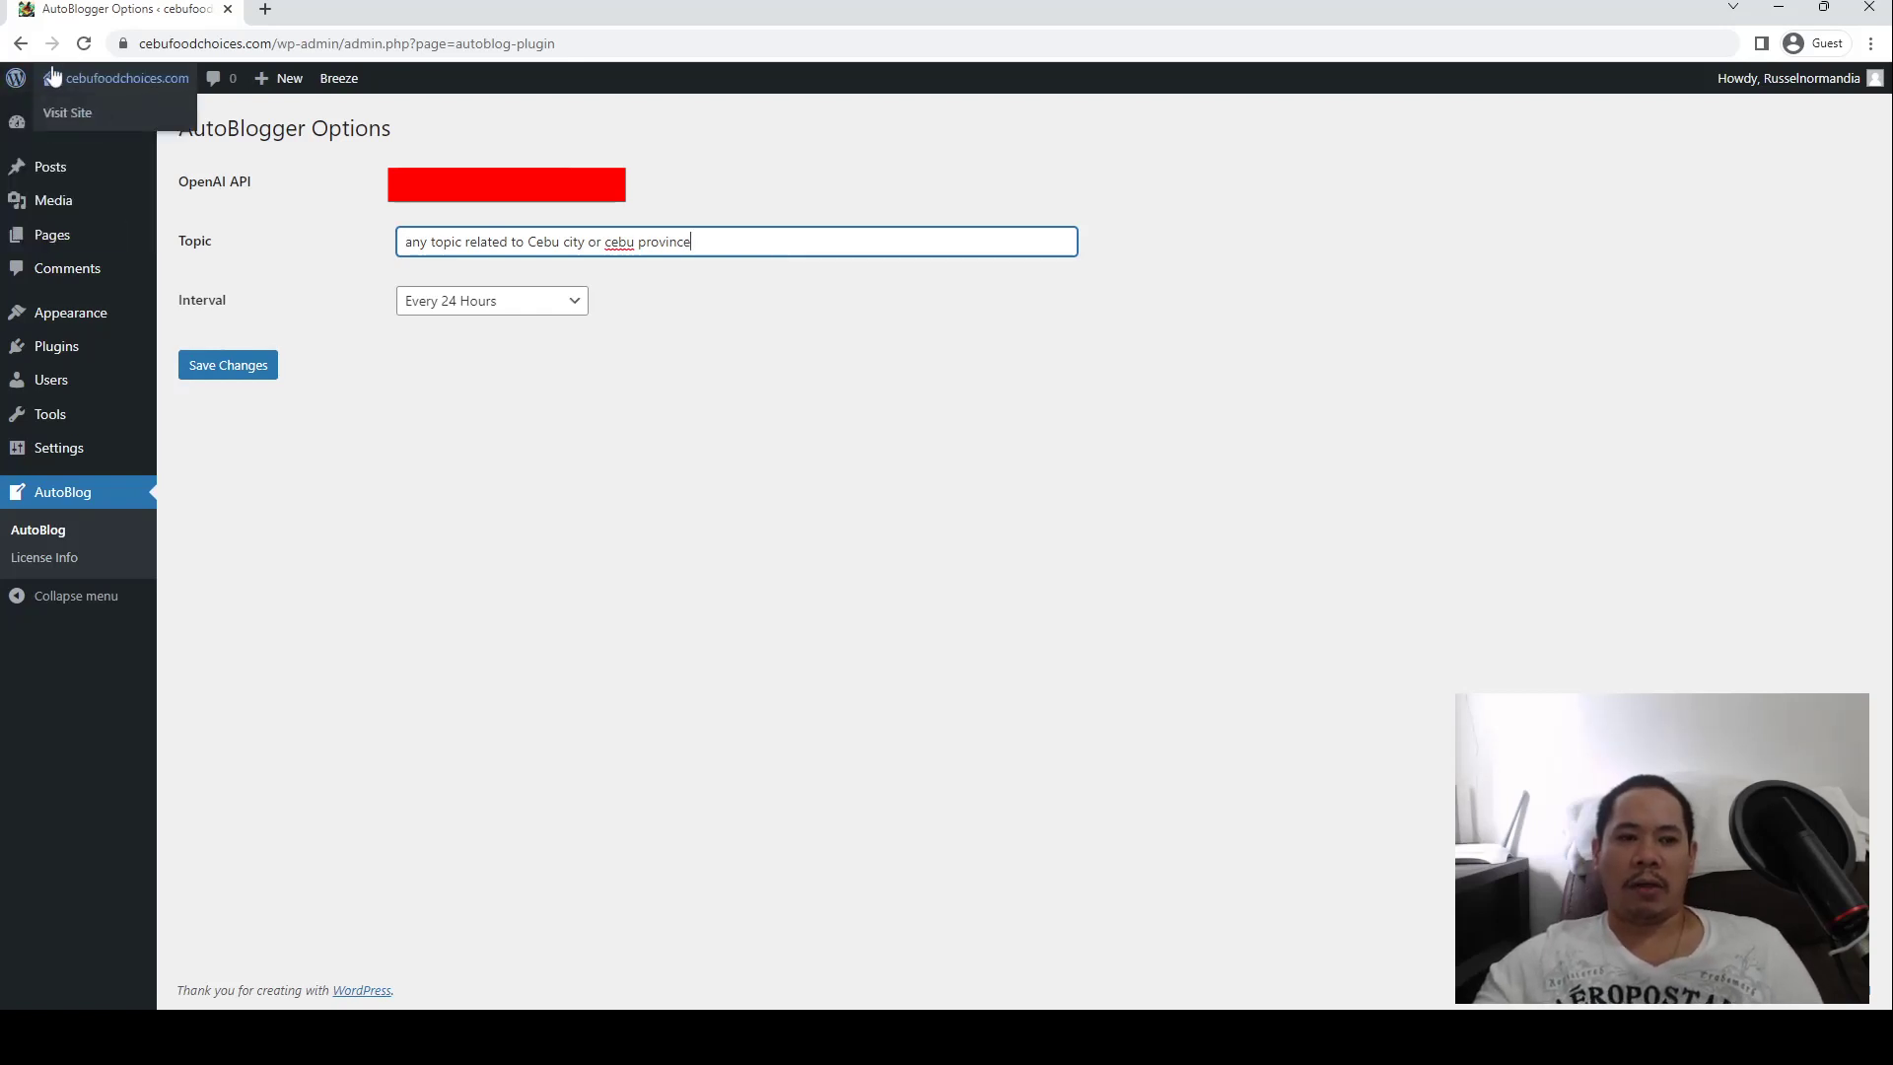
middle_click(67, 113)
Browse the Cebu posts on the live site tab, then return to the AutoBlog options tab.
left_click(353, 8)
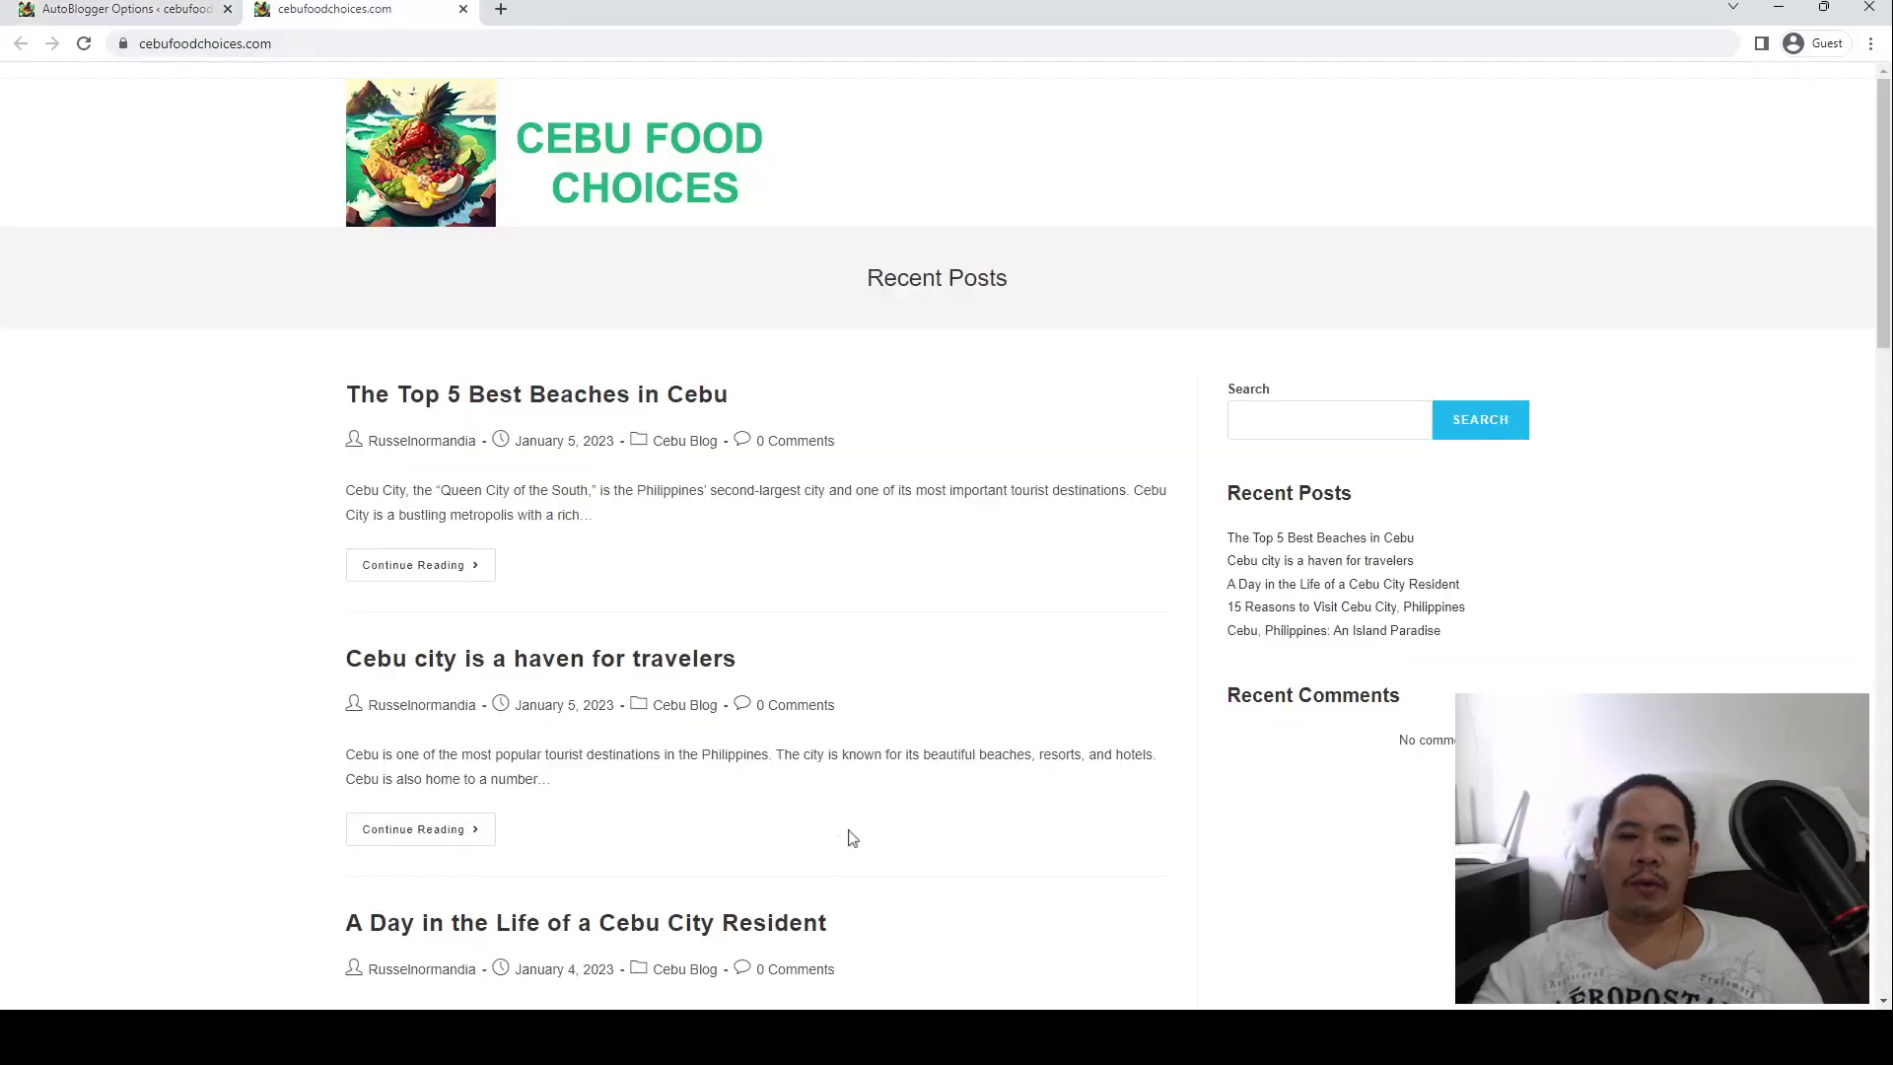
scroll(852, 837, "down", 1)
scroll(916, 795, "down", 4)
scroll(921, 786, "down", 2)
scroll(921, 803, "up", 7)
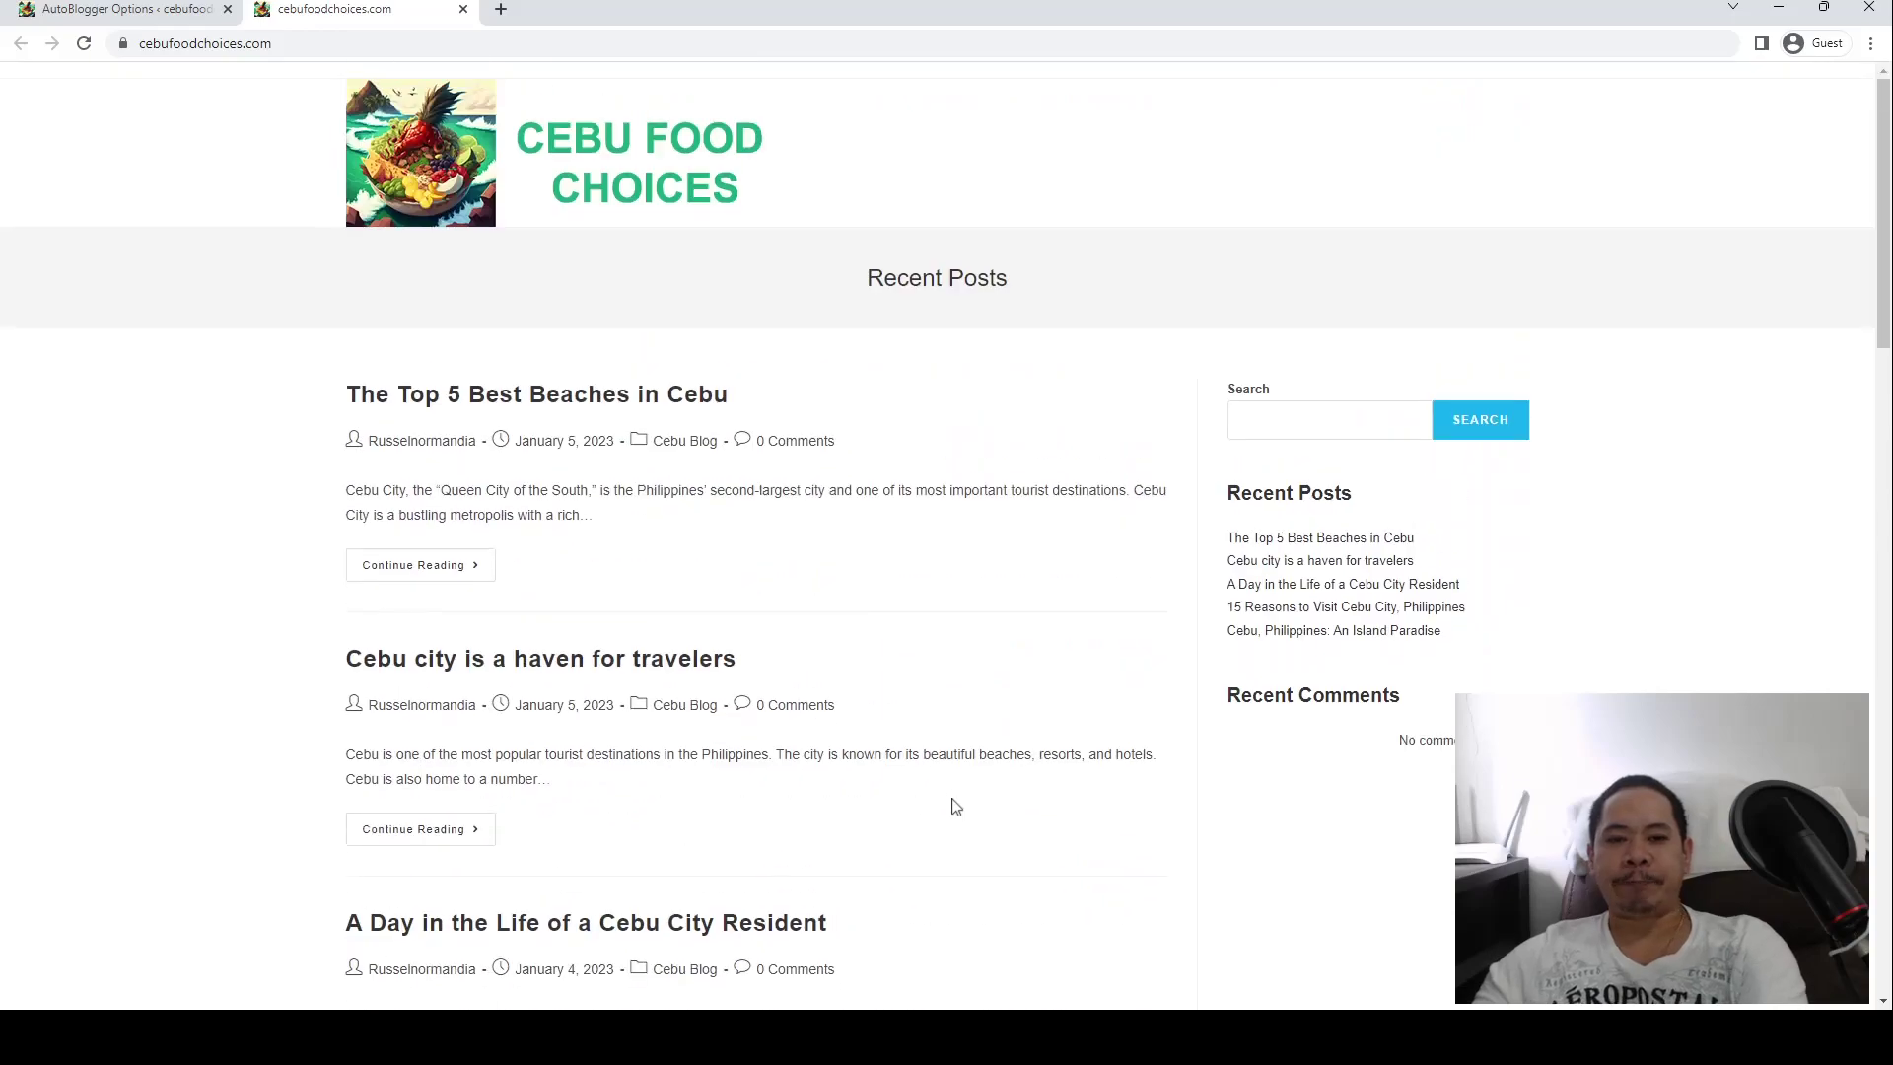
scroll(949, 801, "down", 9)
scroll(950, 802, "down", 8)
scroll(953, 814, "down", 3)
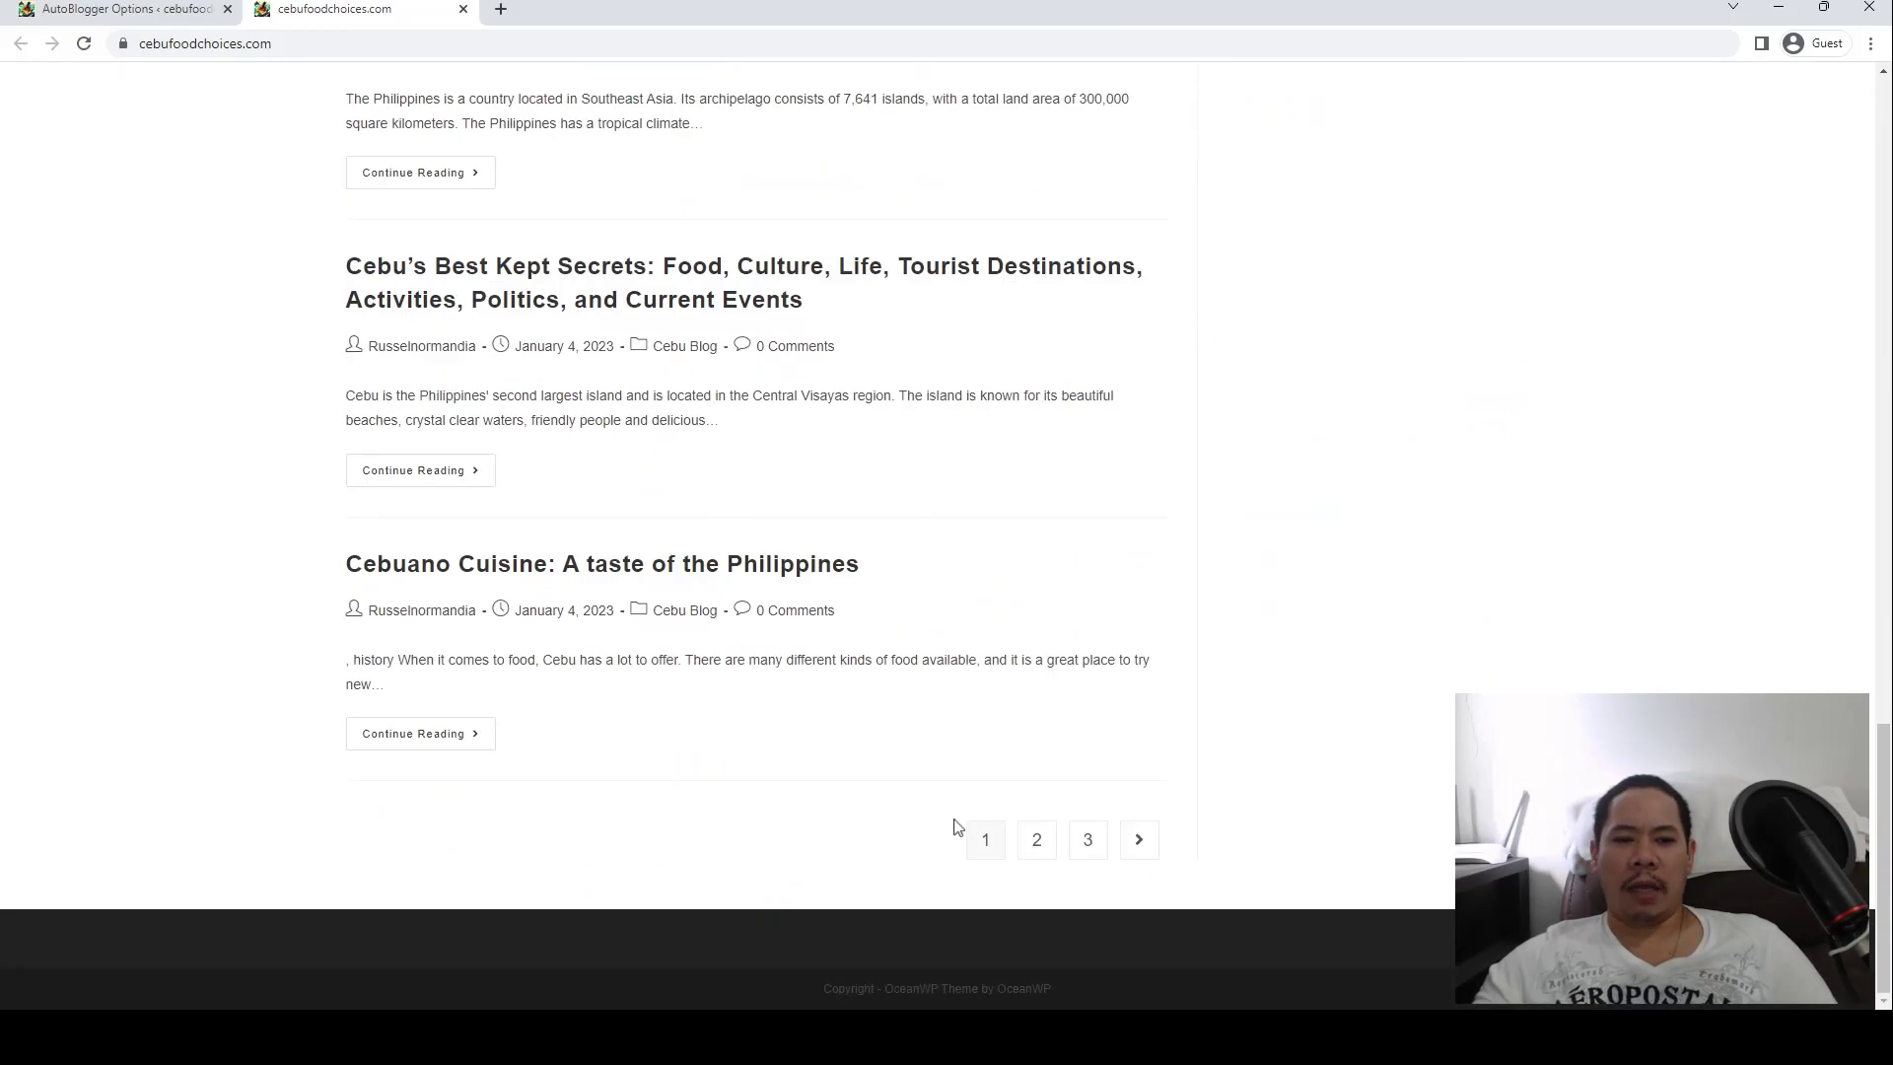
scroll(976, 809, "up", 10)
scroll(1015, 793, "up", 10)
left_click(130, 8)
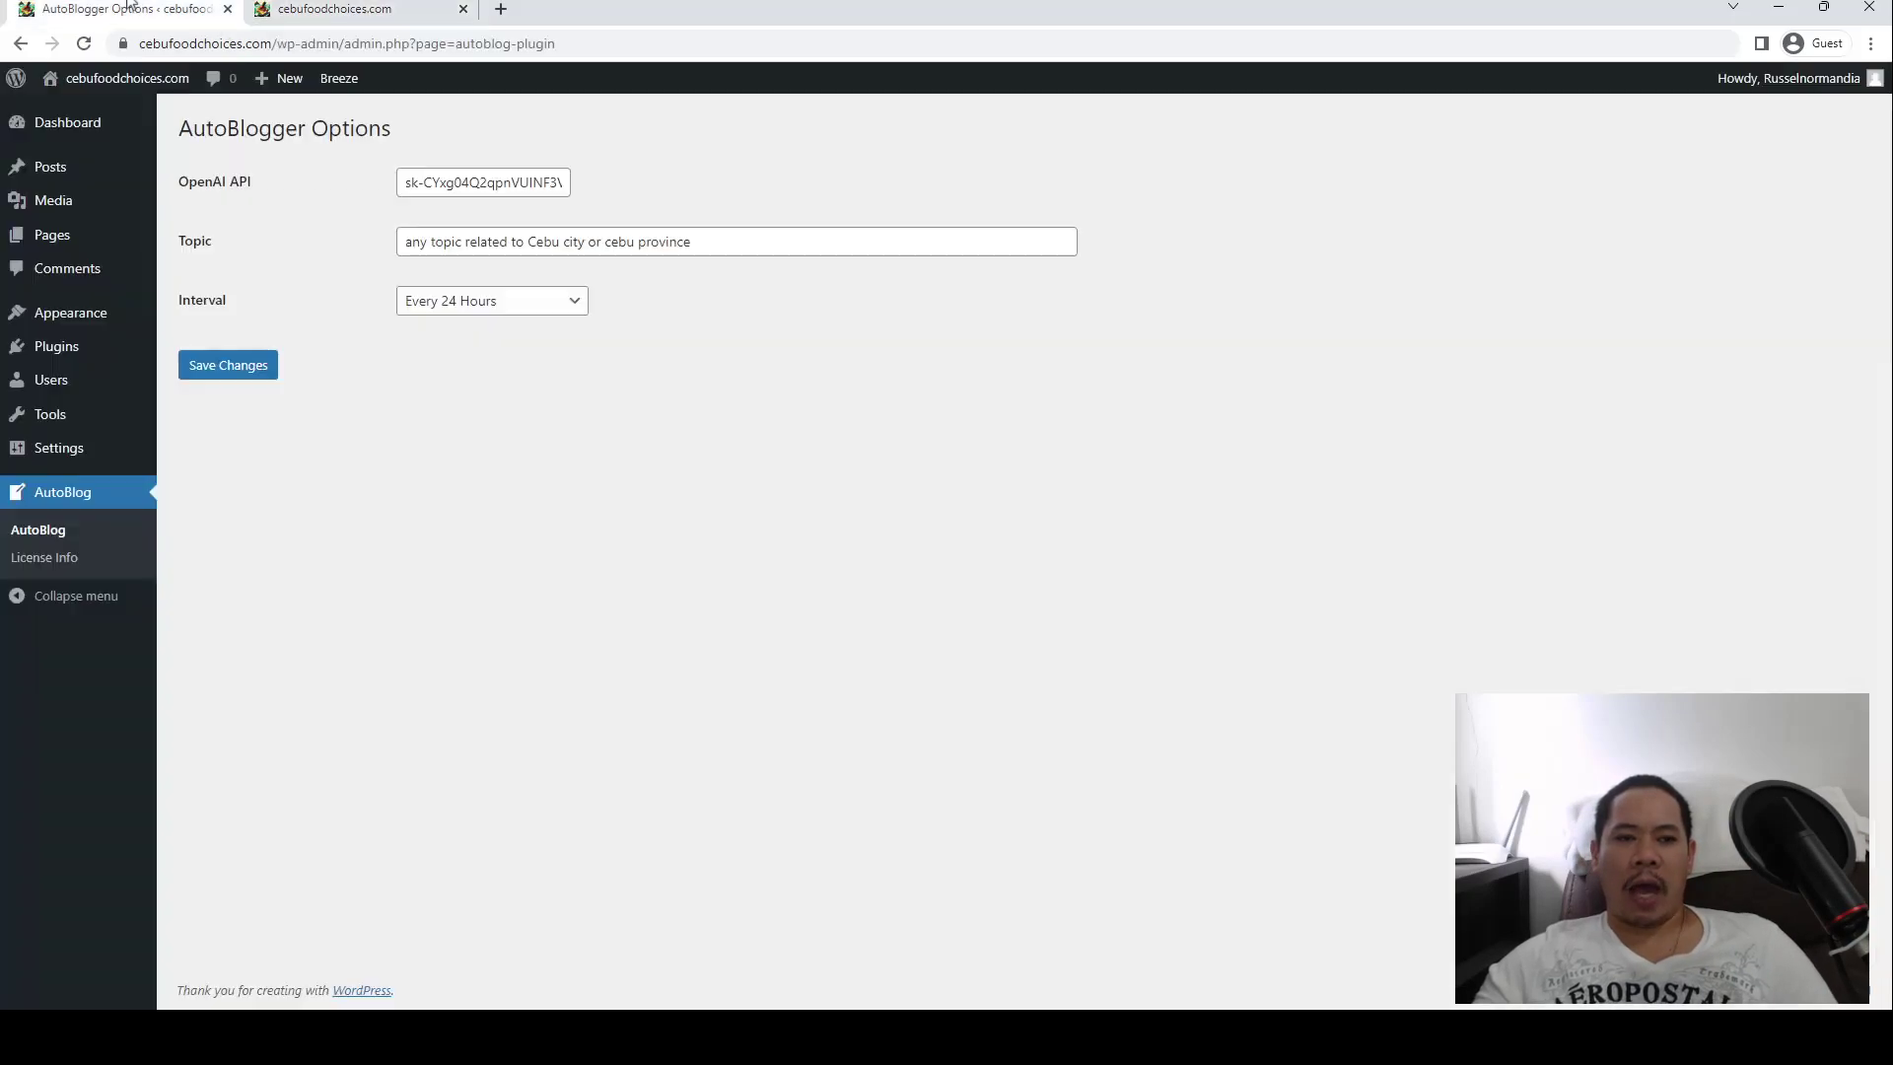
Append 'or travel or tourist destinations or' to the AutoBlog Topic and select the whole topic.
left_click(741, 247)
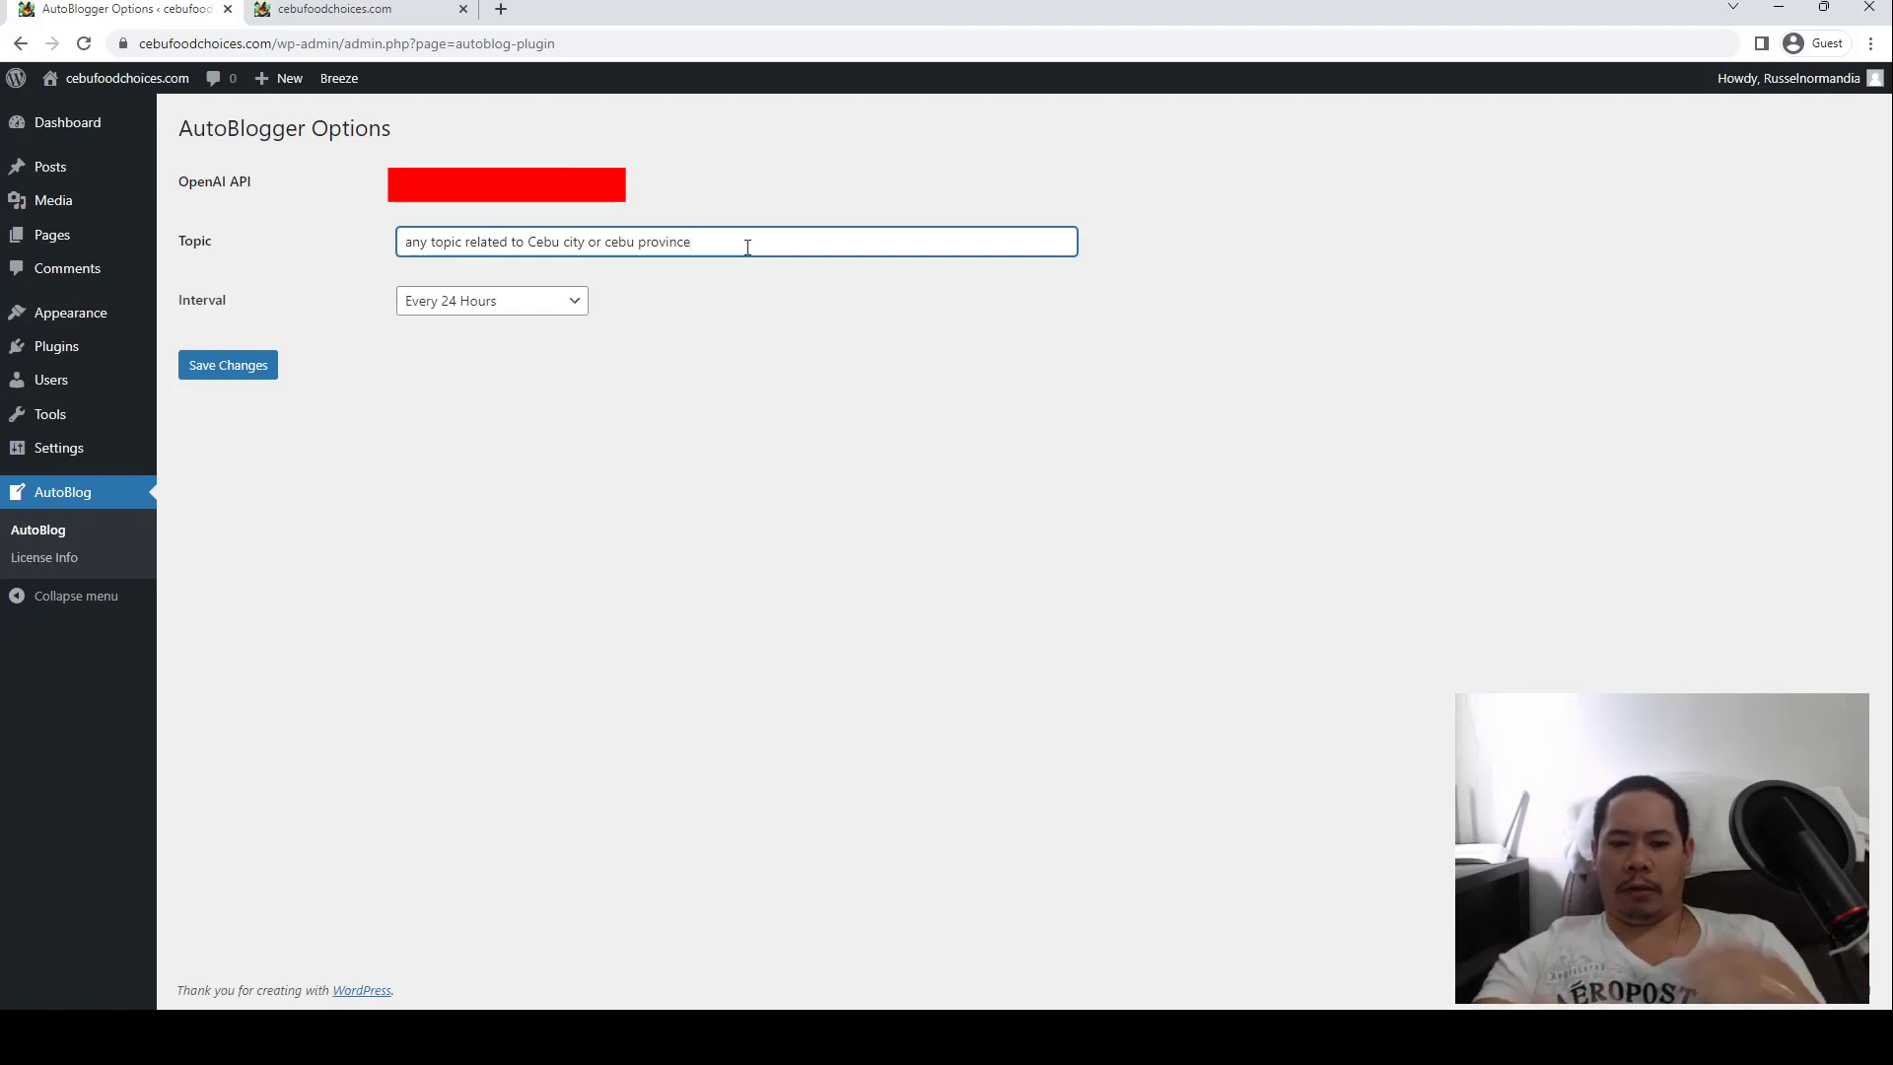
type(" o")
type("r travel")
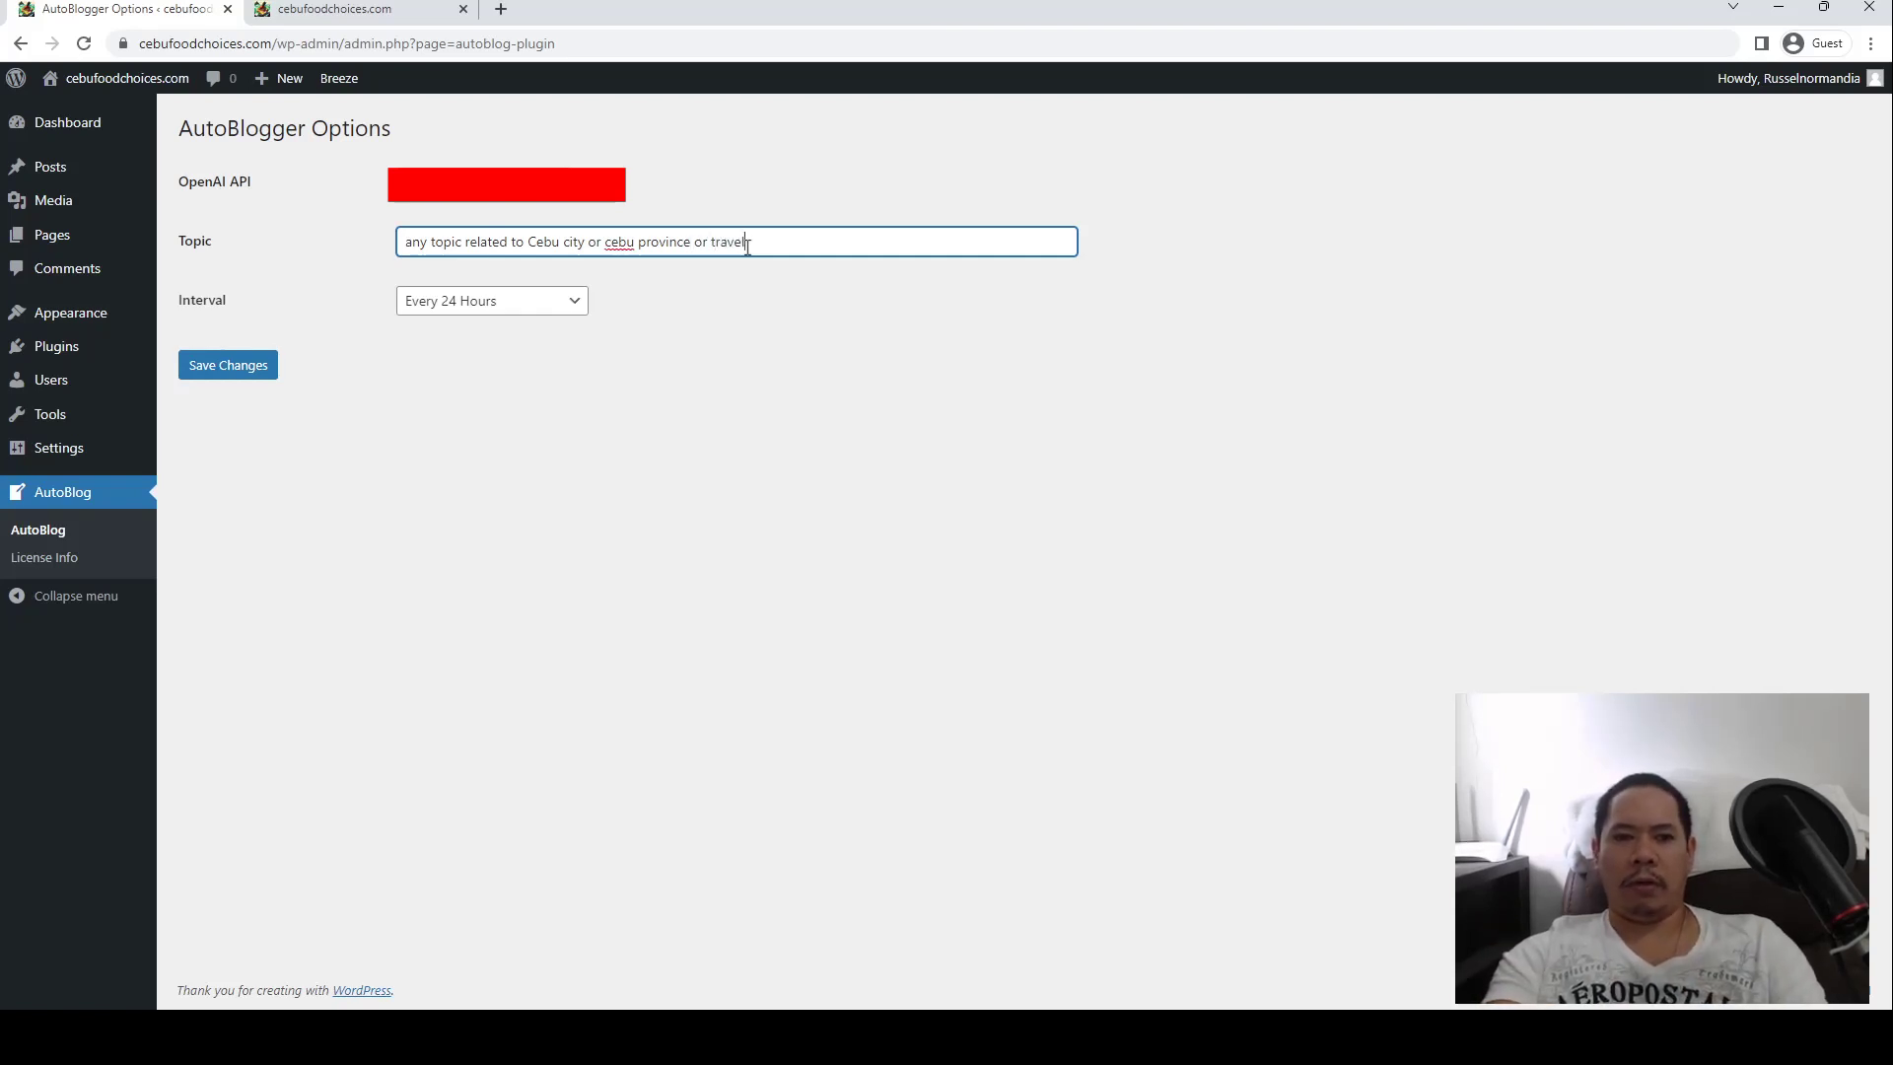
type(" or touris")
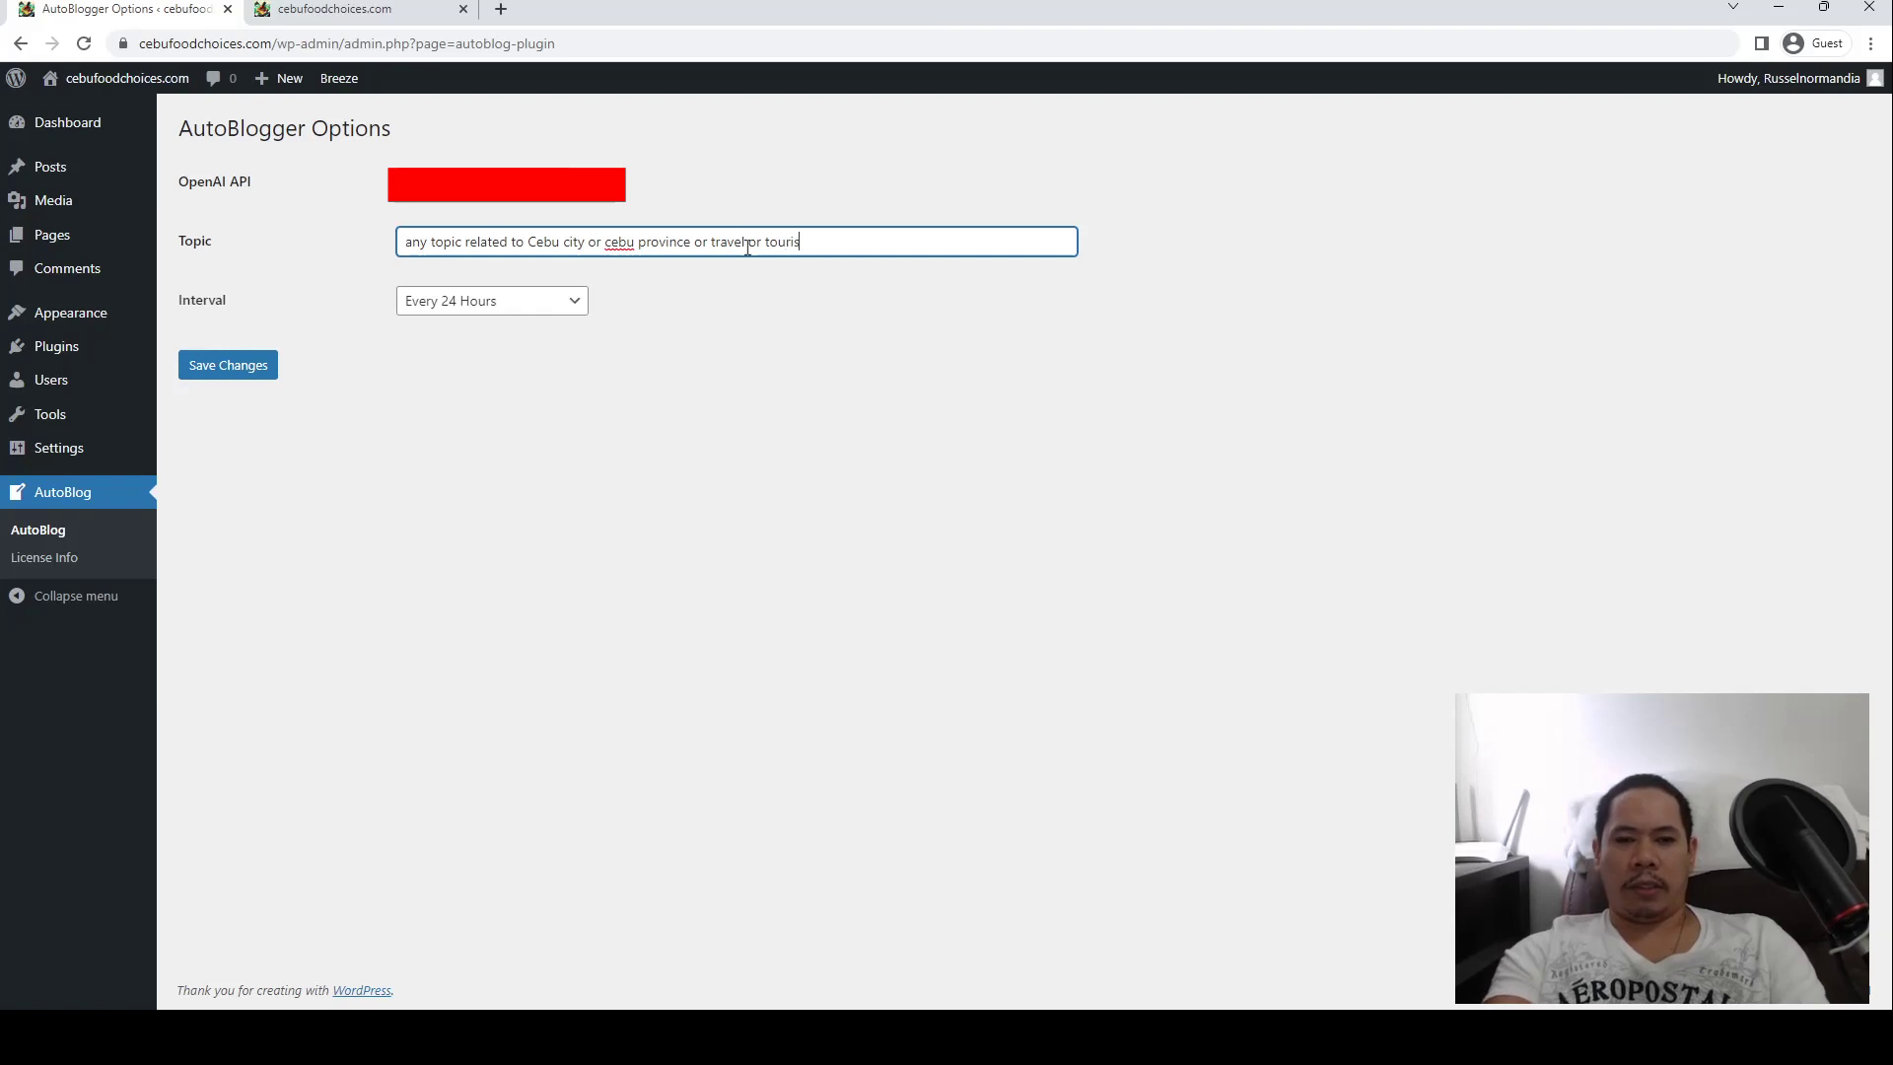
type("t destinations or")
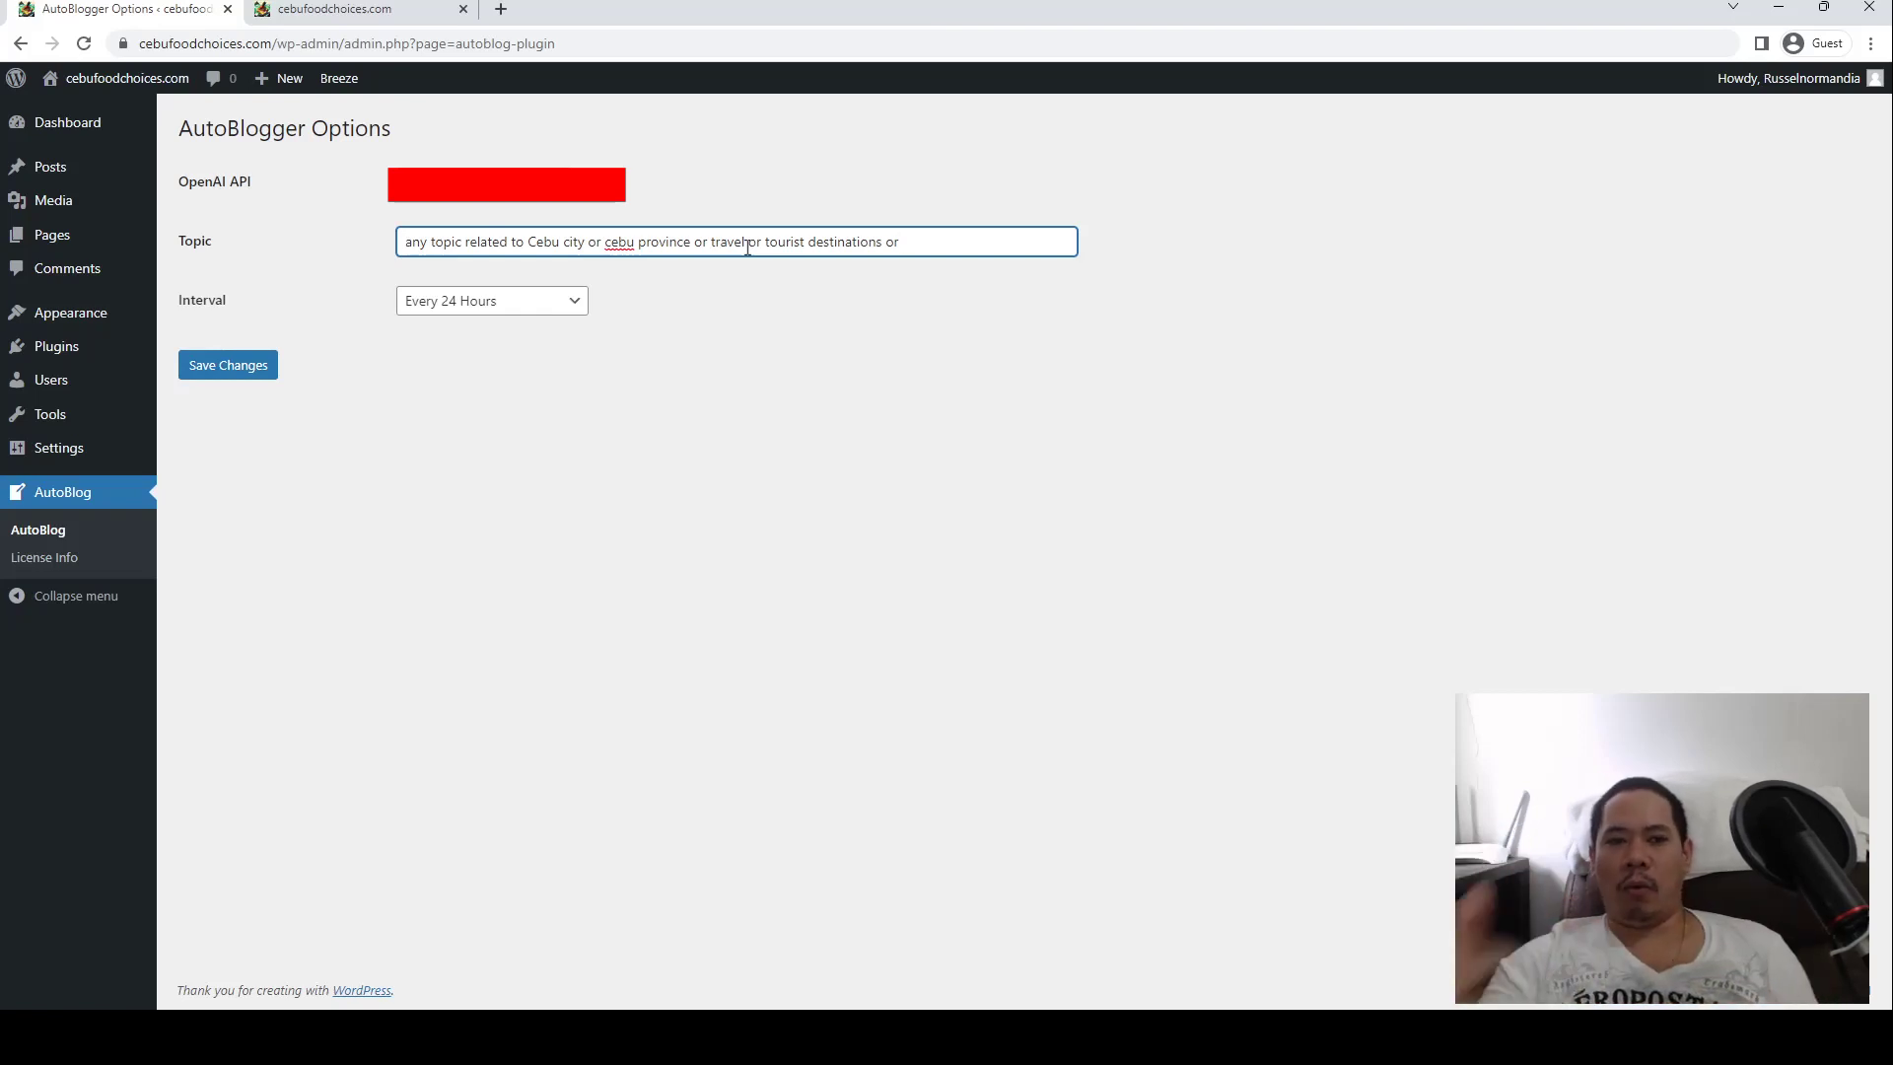
left_click_drag(1033, 244, 389, 266)
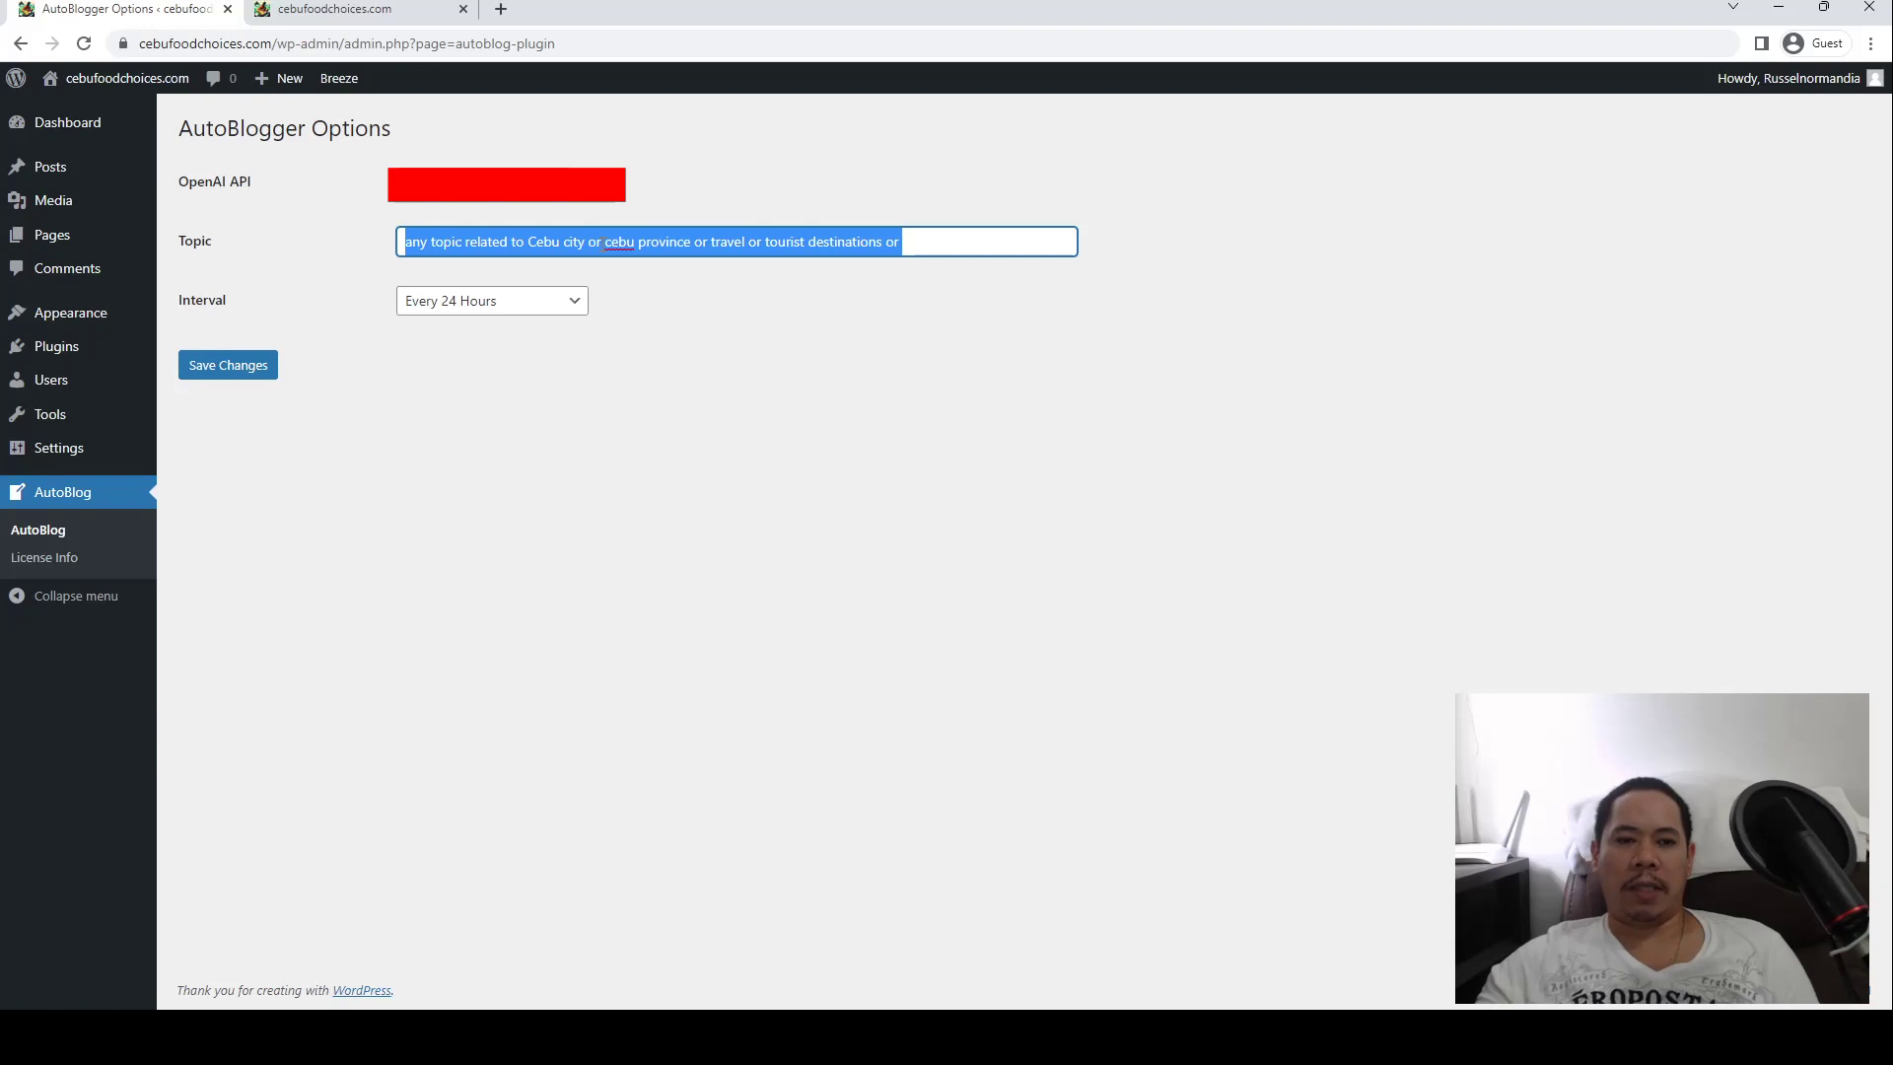
Keep the interval at Every 24 Hours, save the AutoBlog options, and switch to the live site.
left_click(601, 242)
left_click(855, 373)
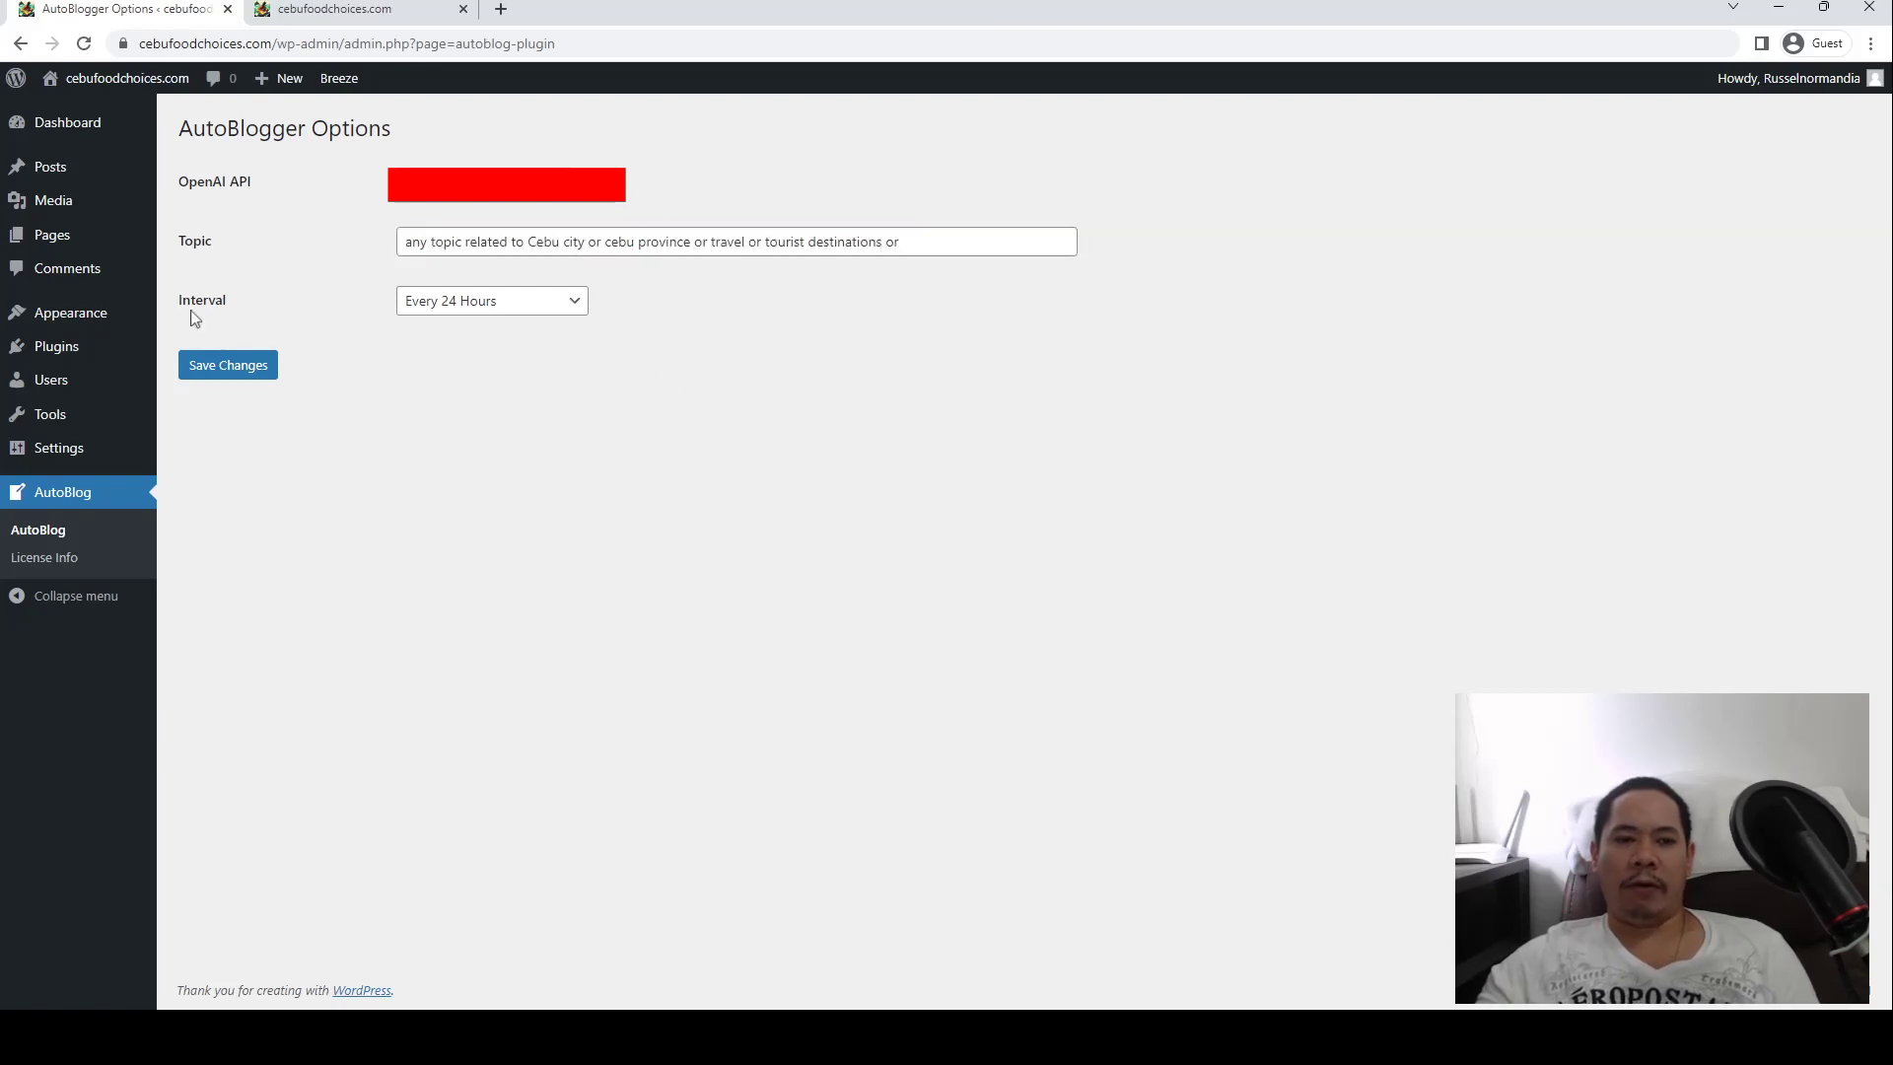
left_click(424, 314)
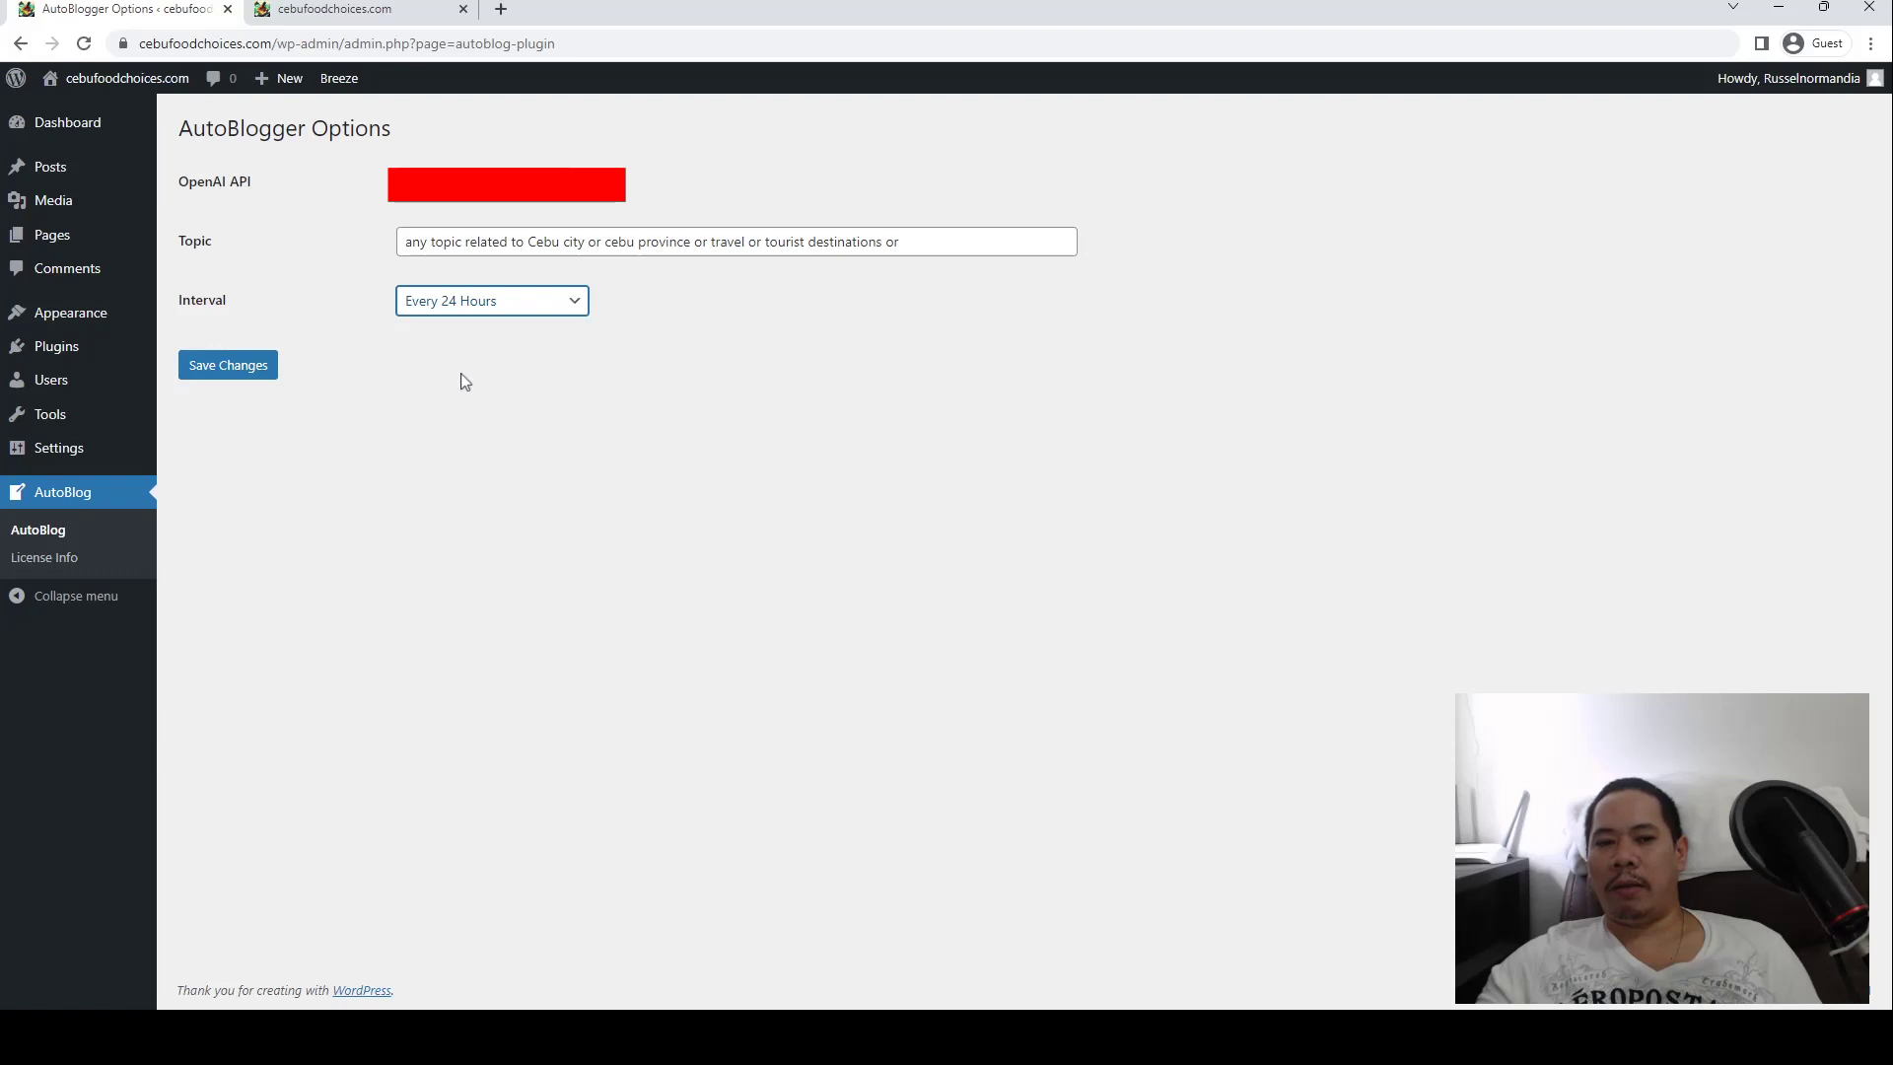
left_click(902, 446)
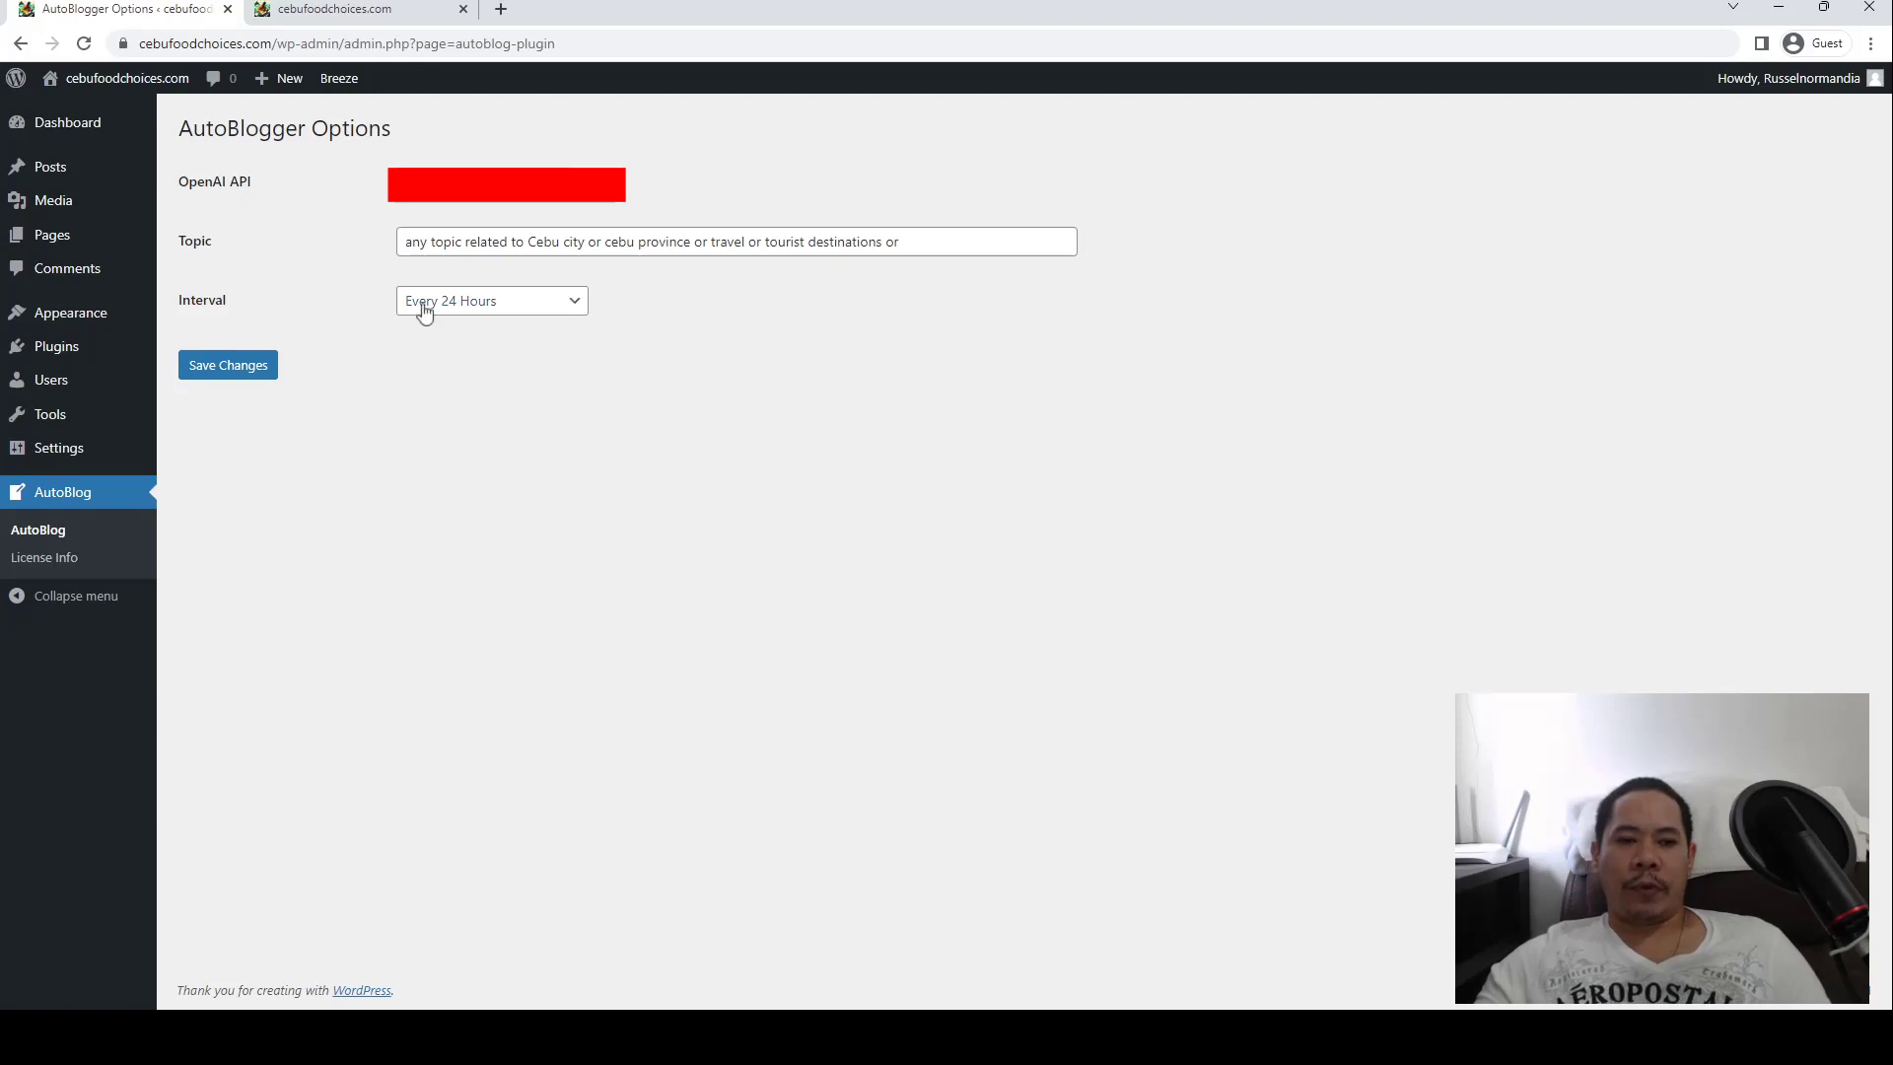
left_click(230, 369)
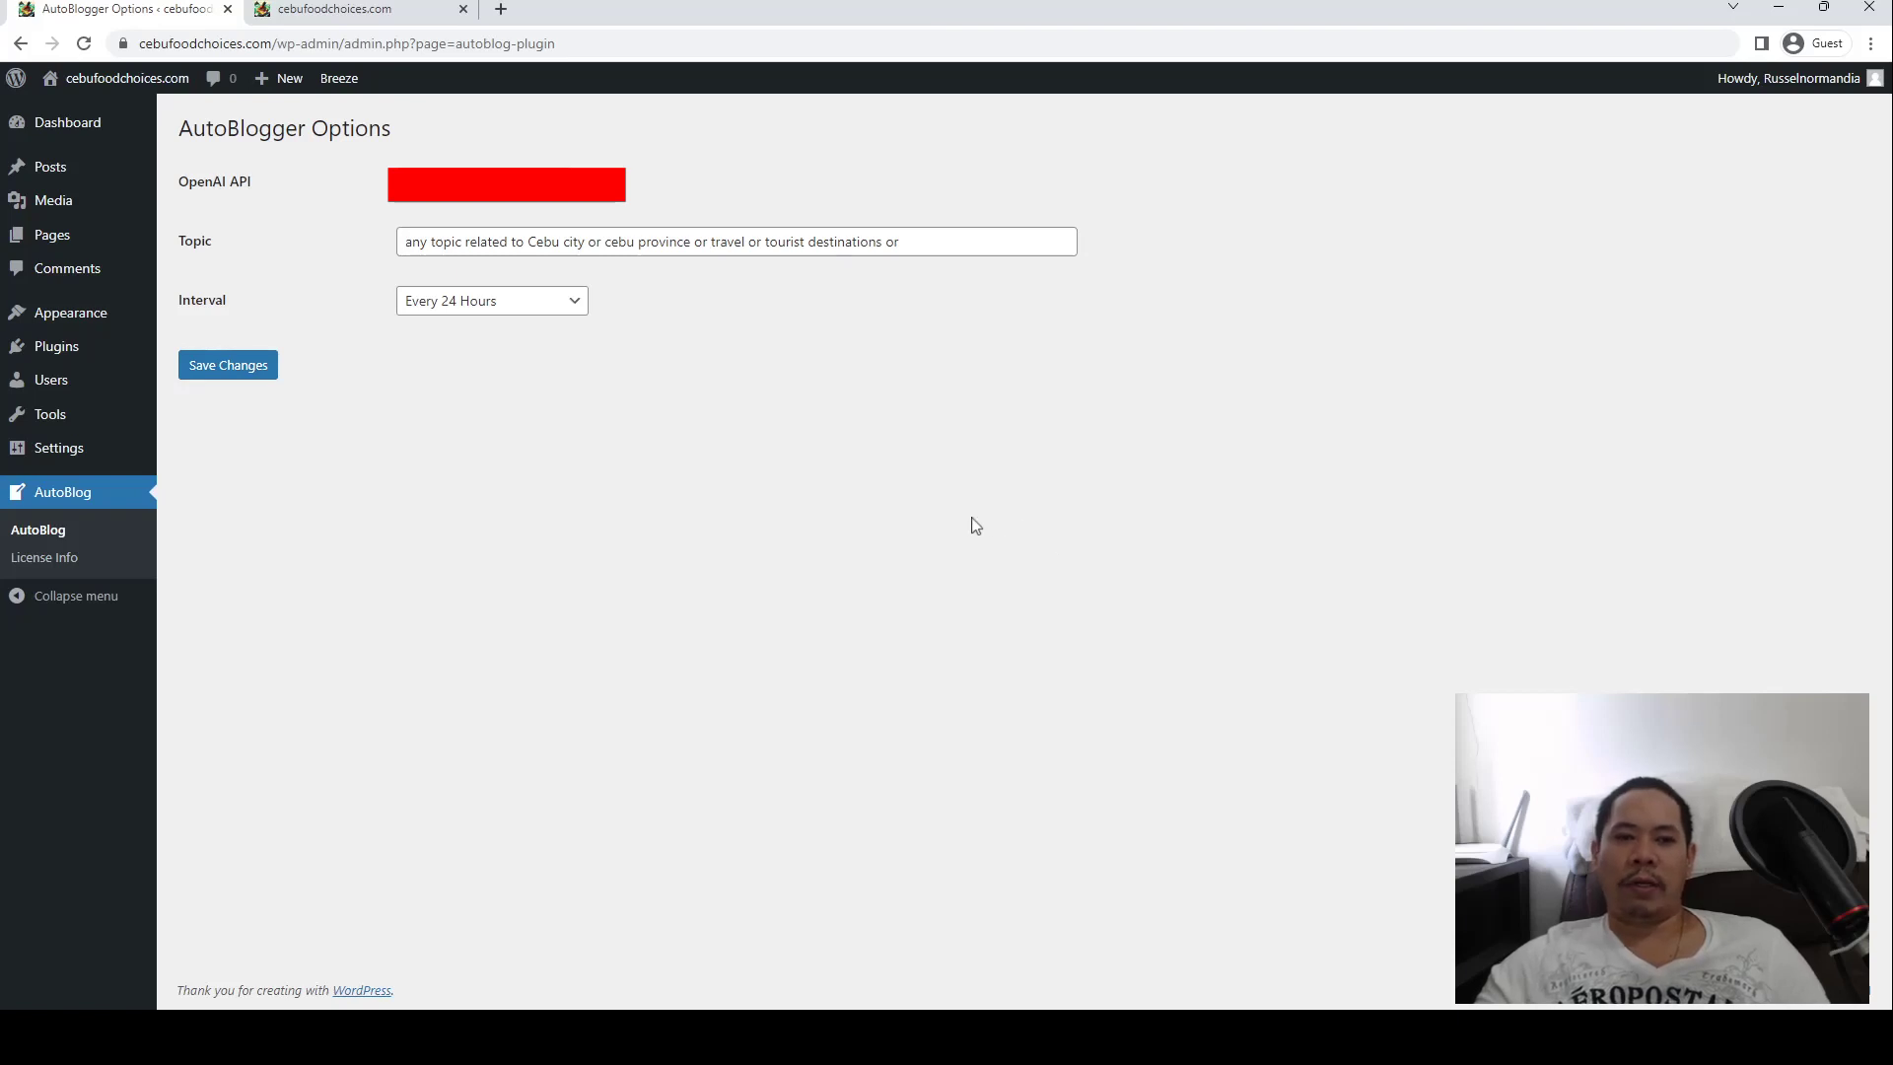
left_click(384, 8)
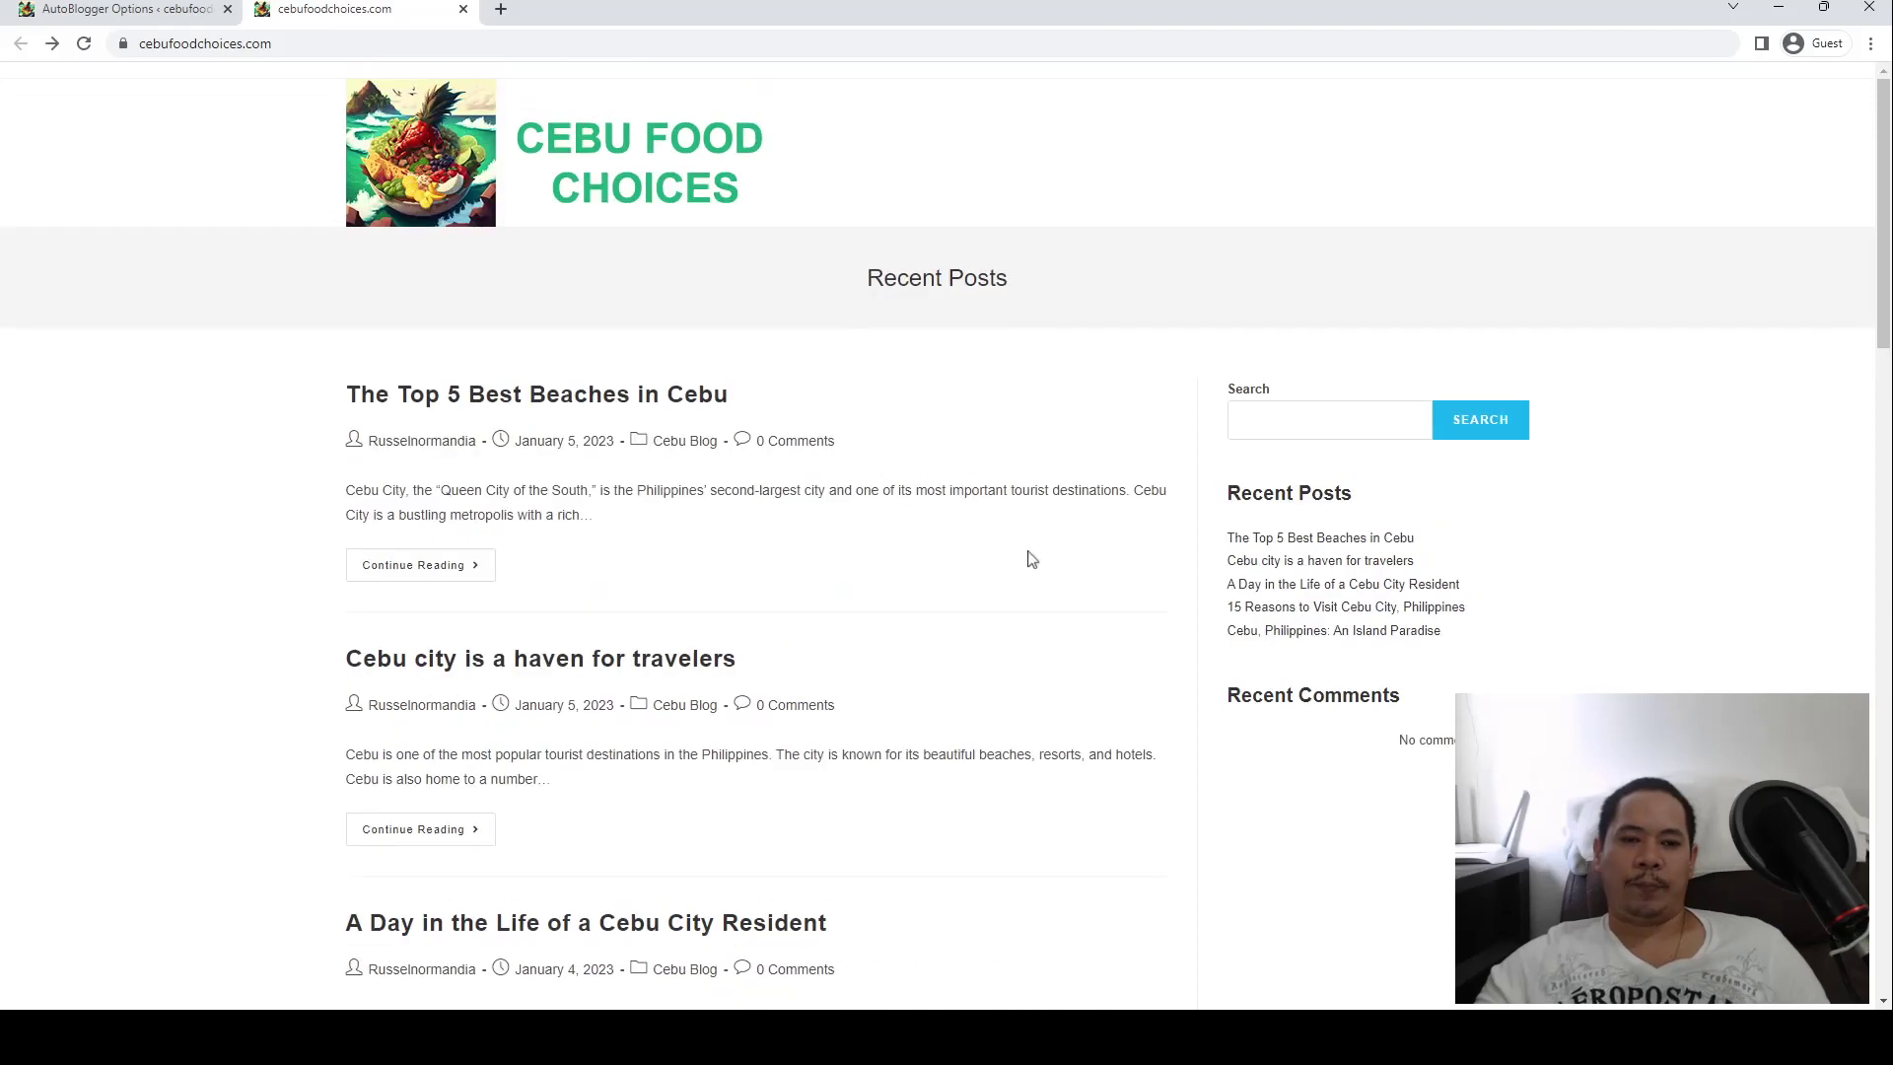
Scroll the live blog's Cebu posts down and back up, then return to the AutoBlog options.
scroll(1031, 559, "down", 5)
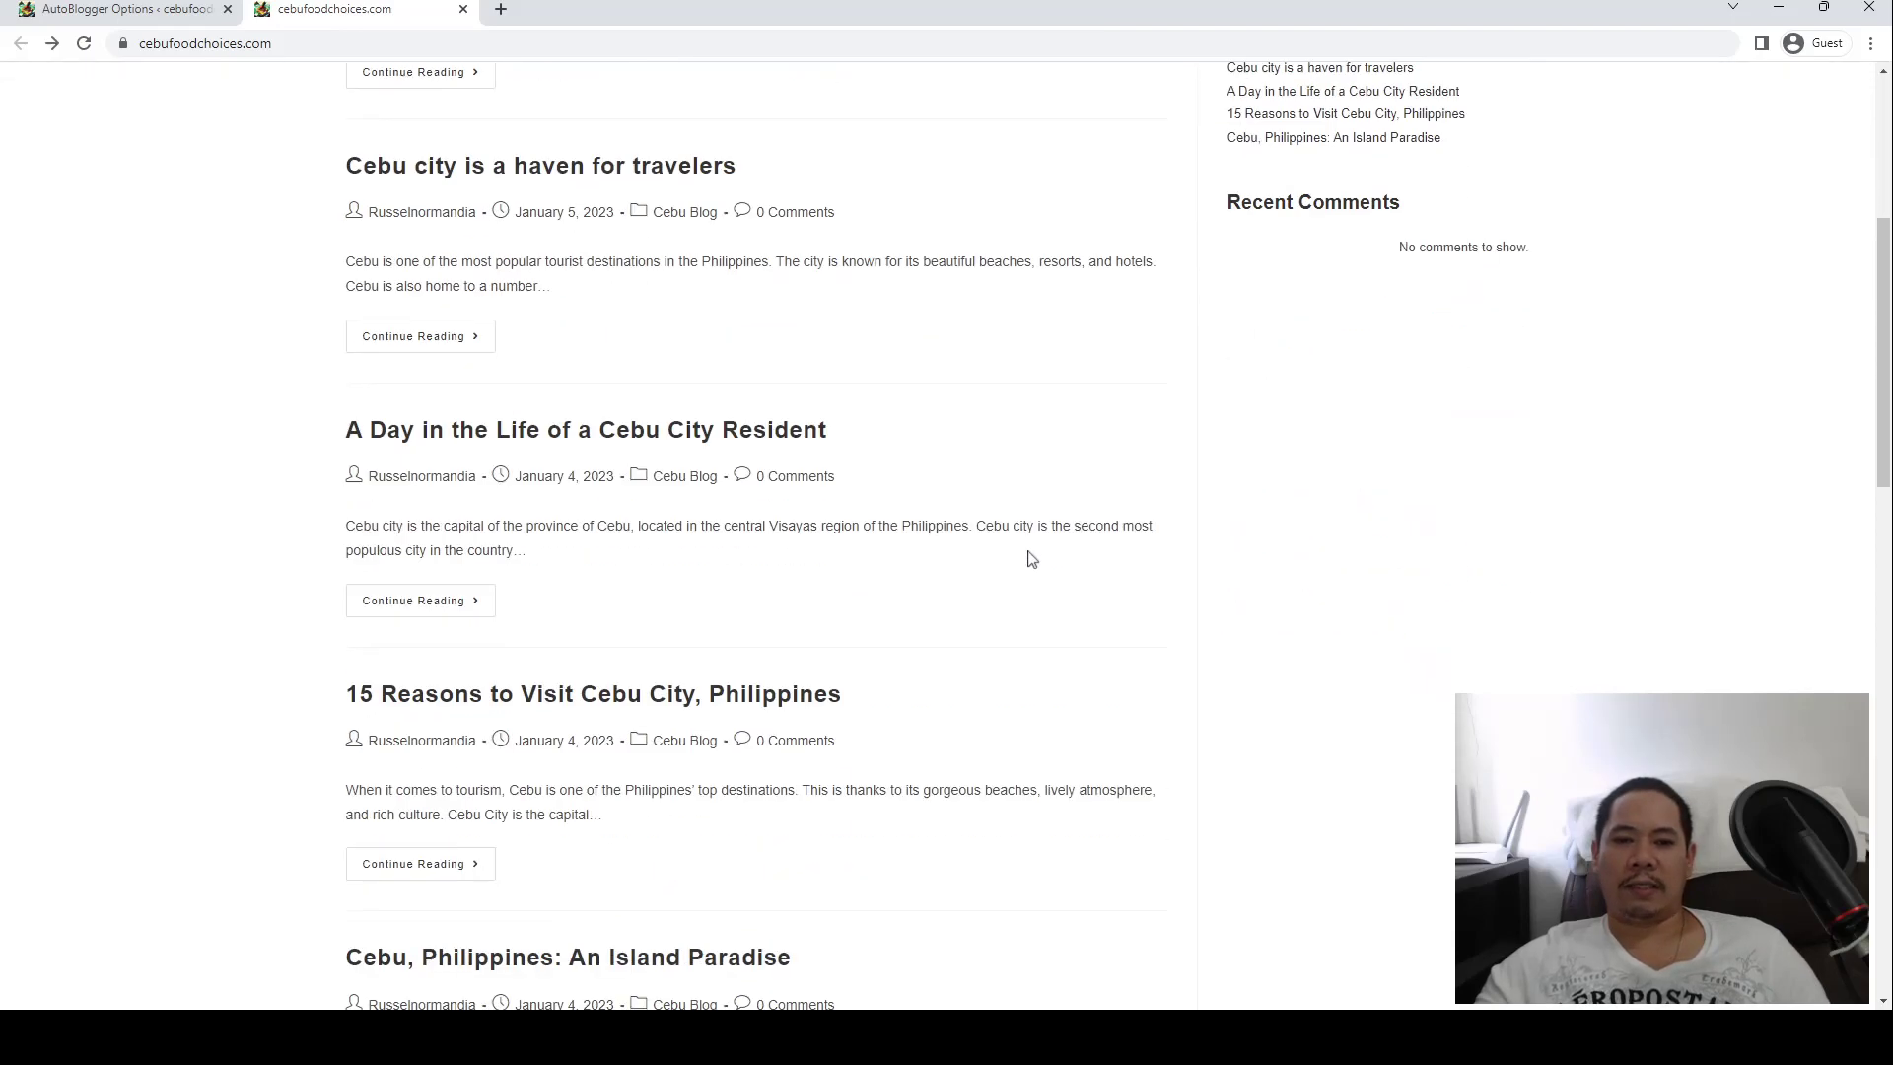
scroll(1030, 559, "down", 5)
scroll(1030, 558, "down", 3)
scroll(1031, 564, "down", 6)
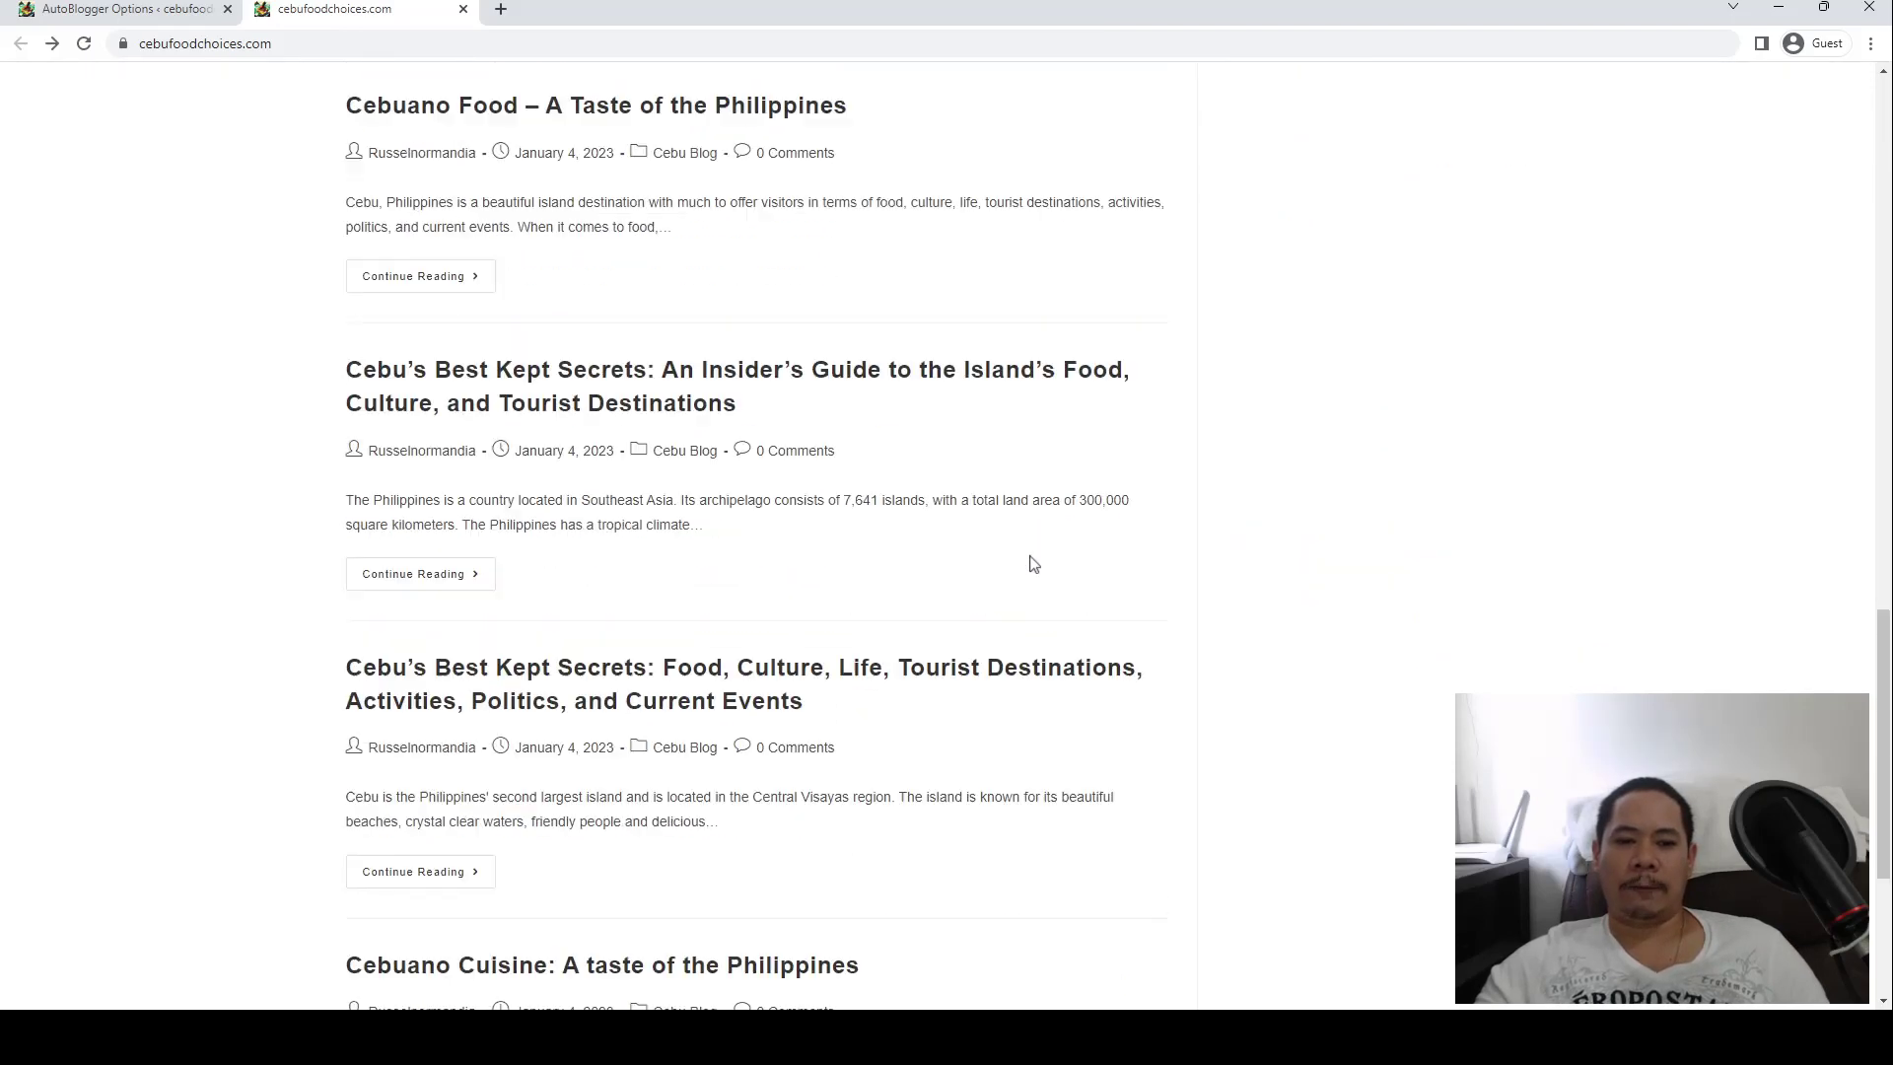
scroll(1032, 570, "down", 4)
scroll(1033, 572, "up", 7)
scroll(1033, 571, "up", 15)
scroll(1032, 572, "up", 1)
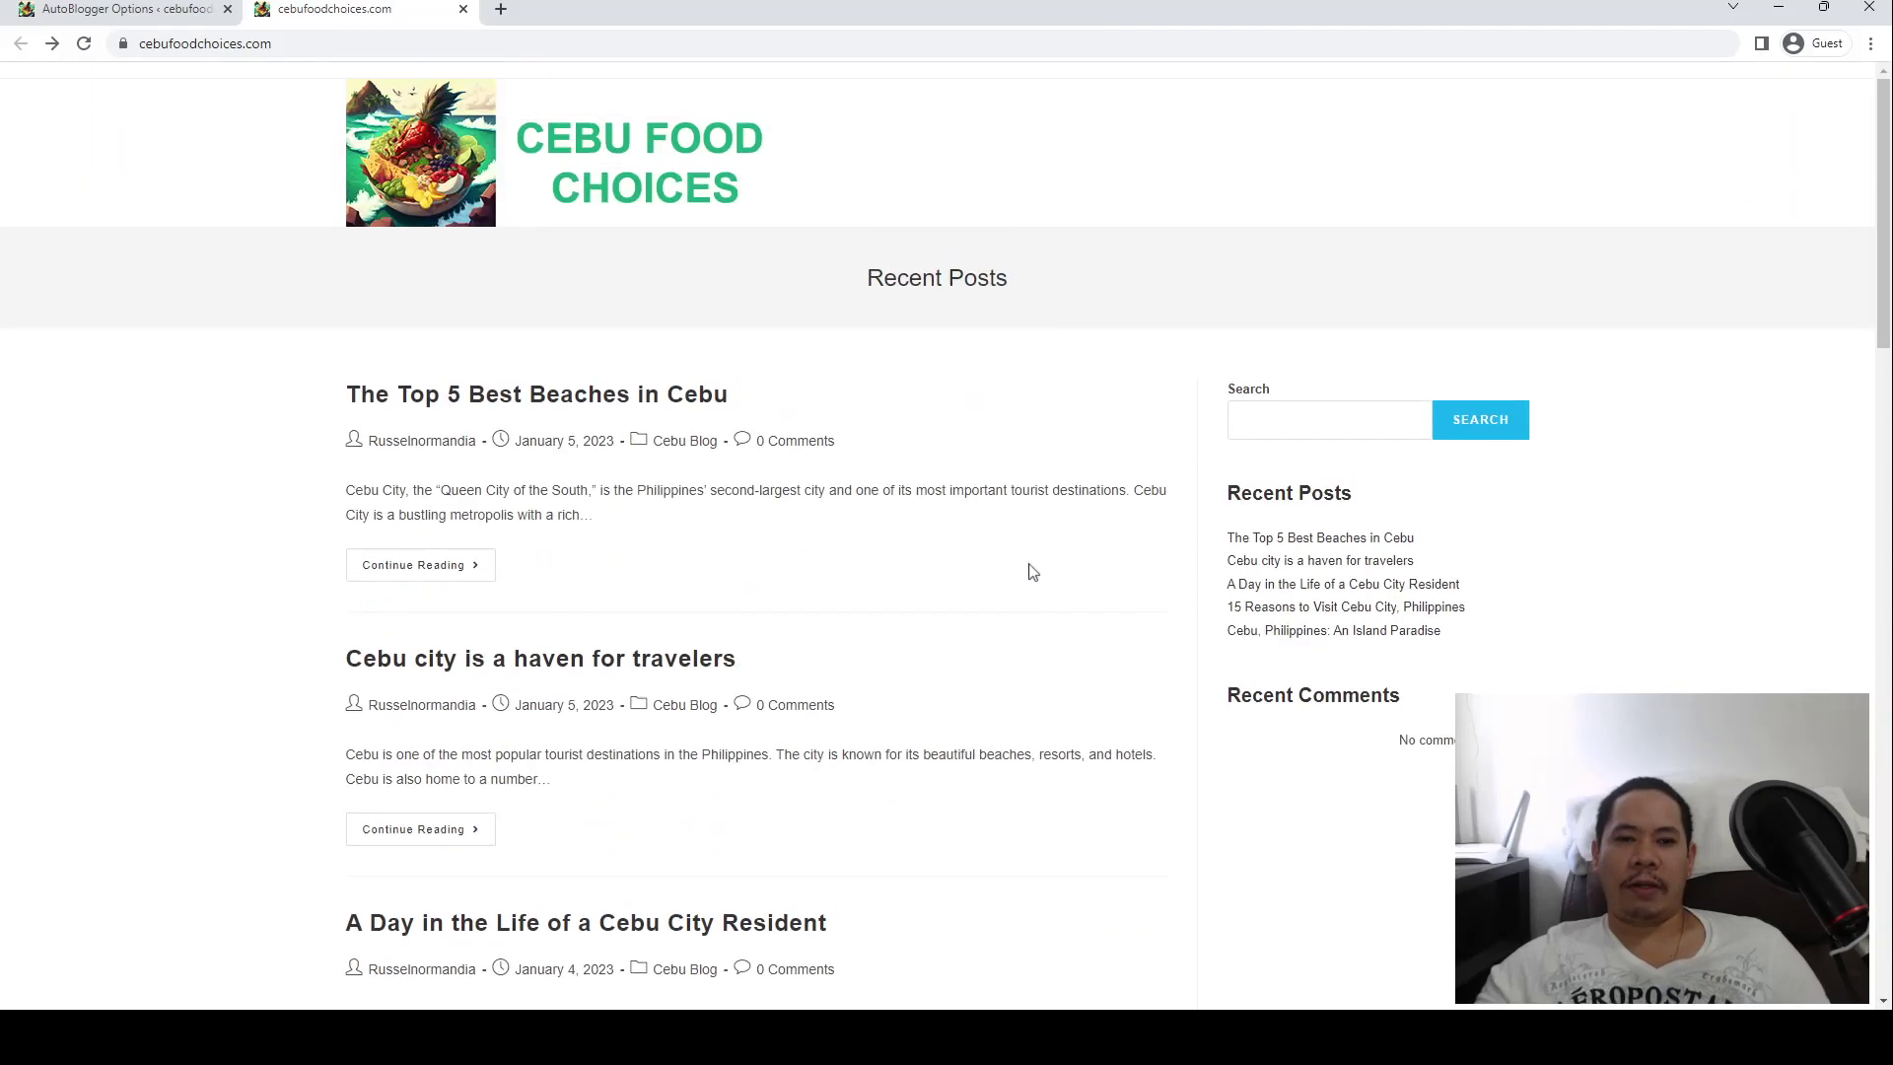
left_click(161, 8)
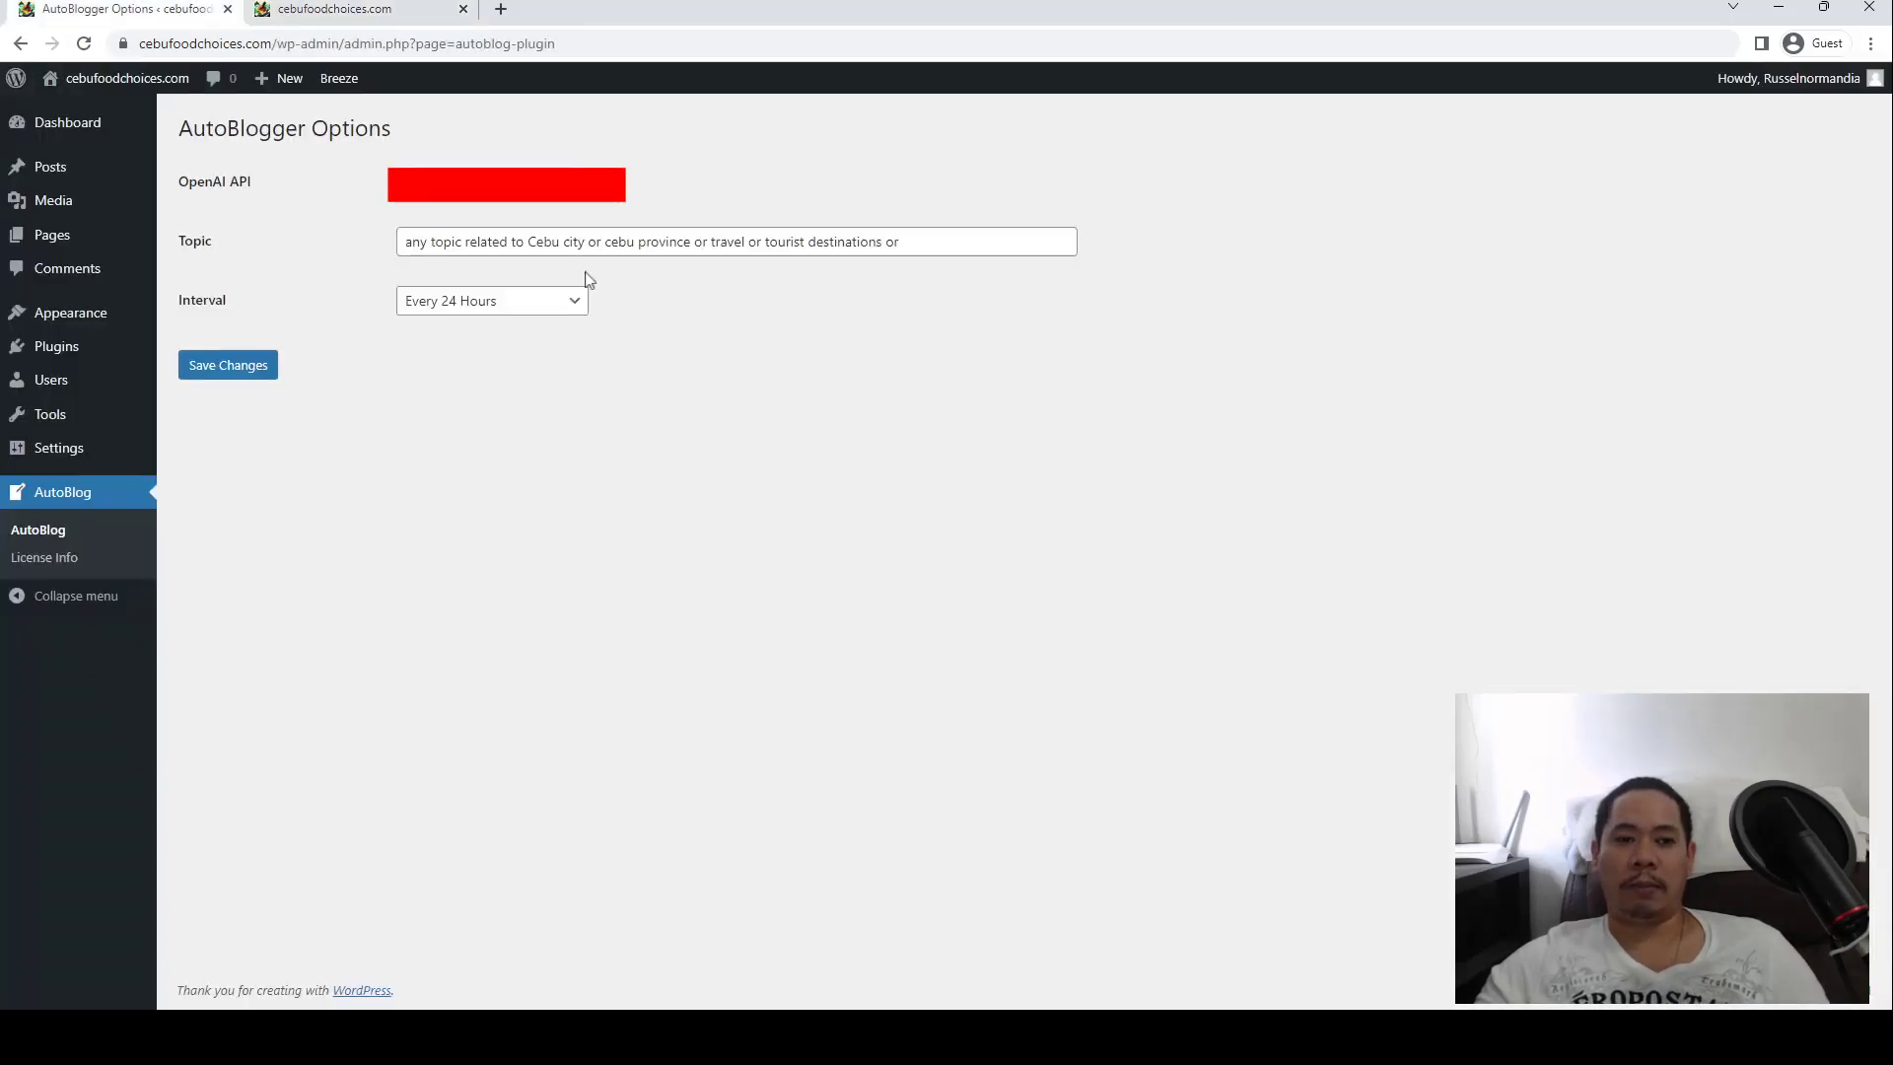